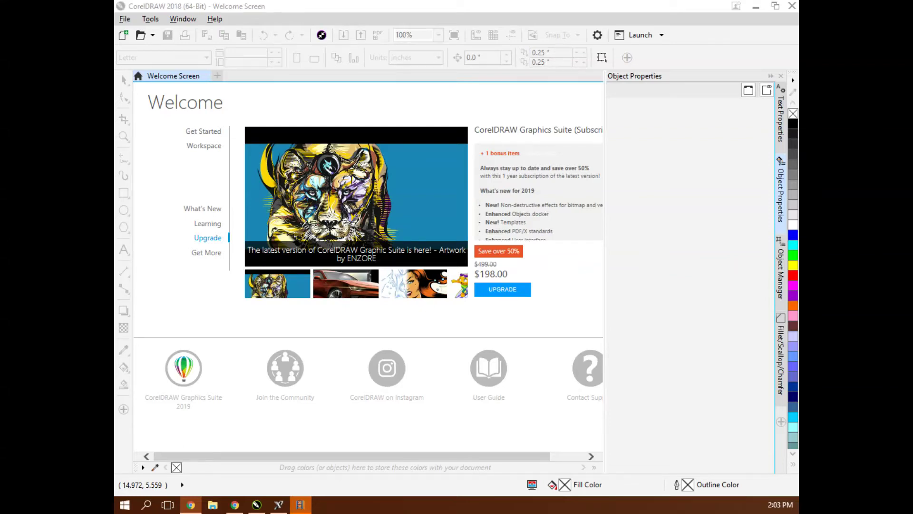
Create a new blank CorelDRAW document with a 24 × 12 inch page.
click(128, 20)
click(144, 34)
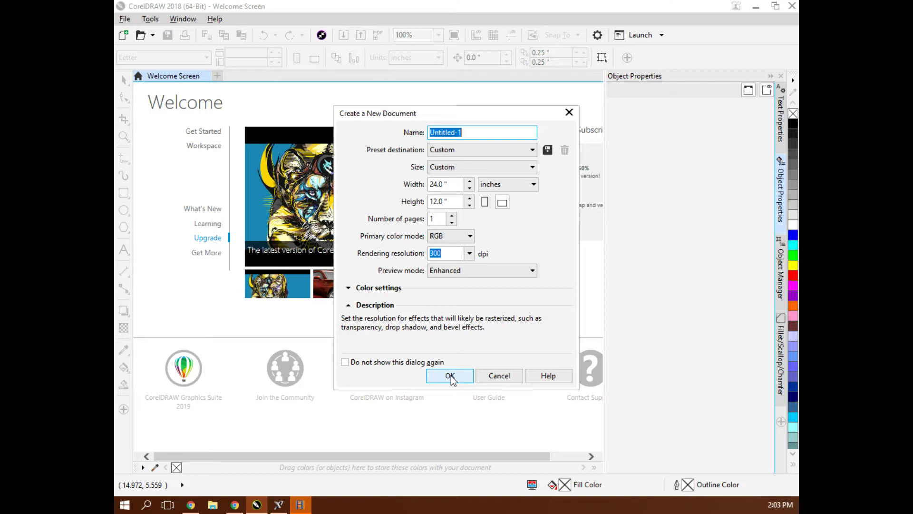
click(450, 376)
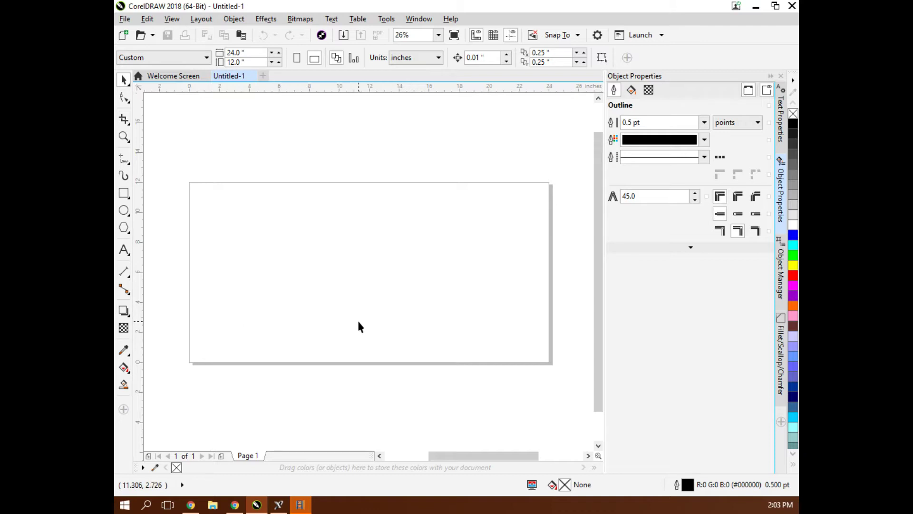
Import Bear Cutting Board.jpg from the Bear Cutting Board folder and place it on the page.
click(128, 21)
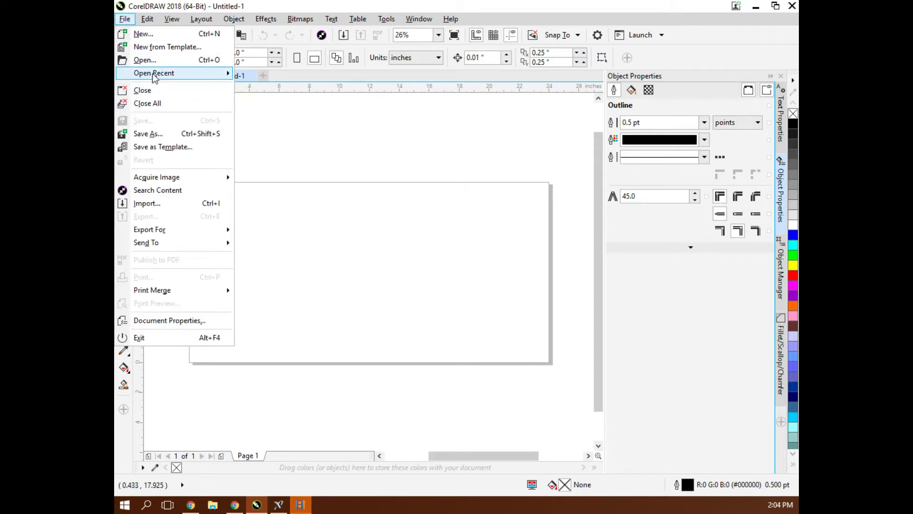
click(159, 208)
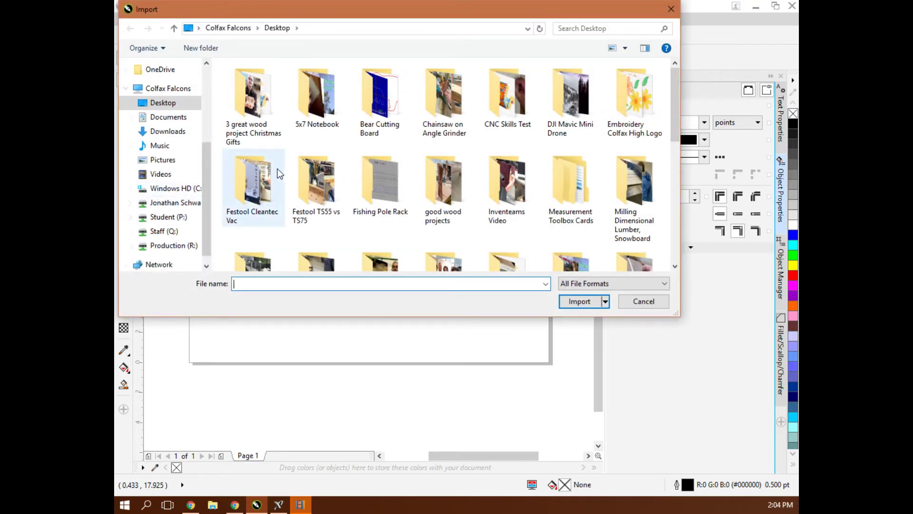
double_click(364, 107)
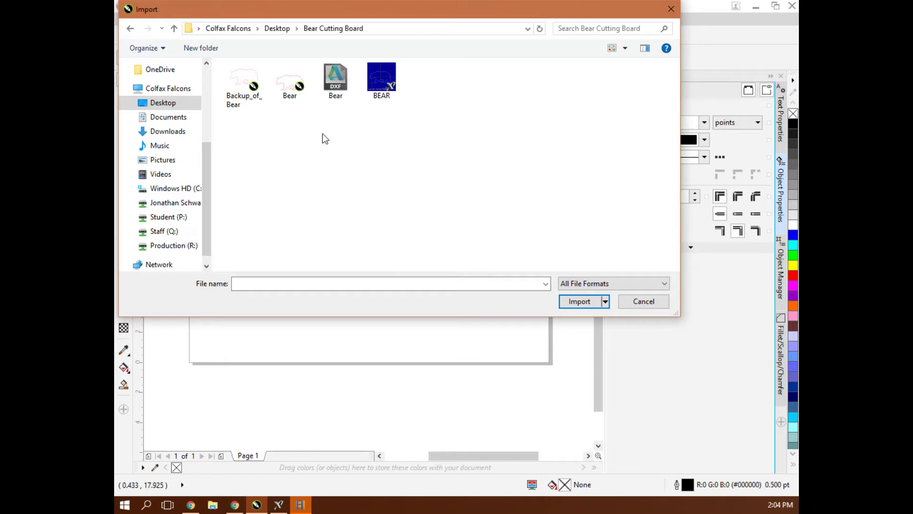
click(636, 300)
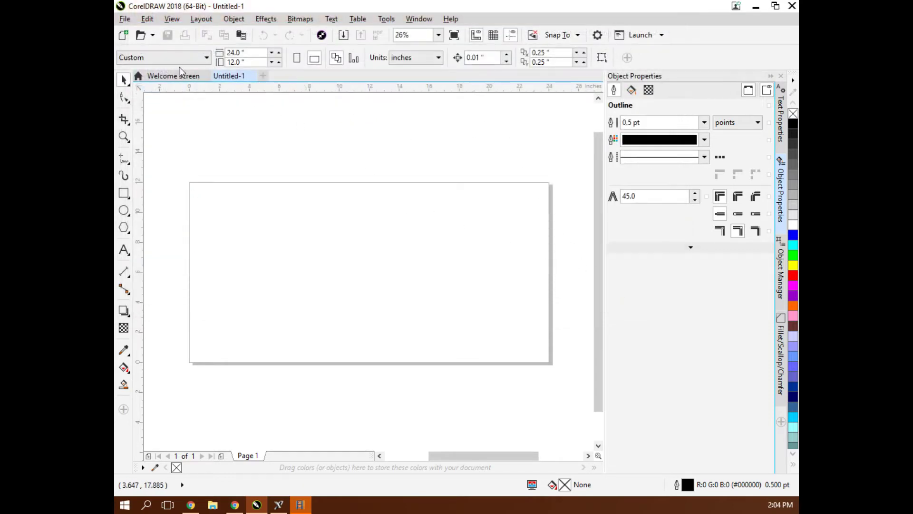
click(125, 19)
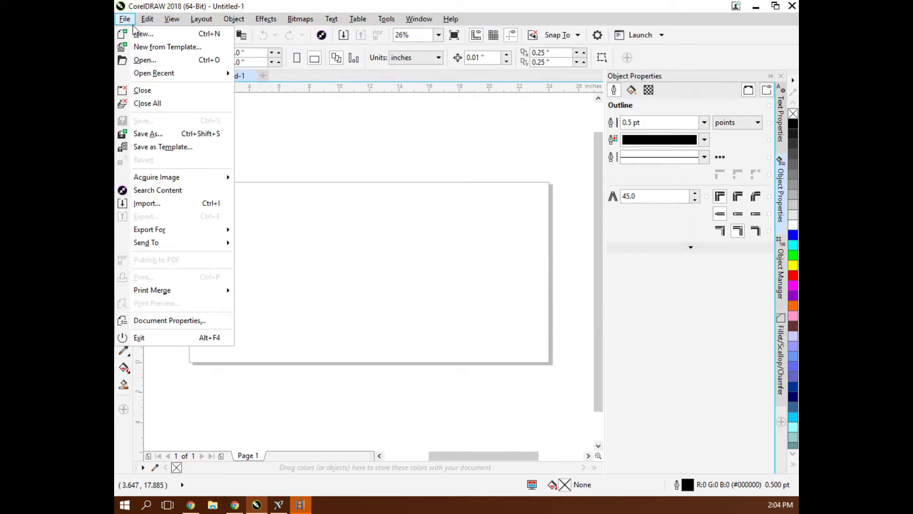
click(173, 204)
scroll(590, 157, down, 5)
double_click(322, 247)
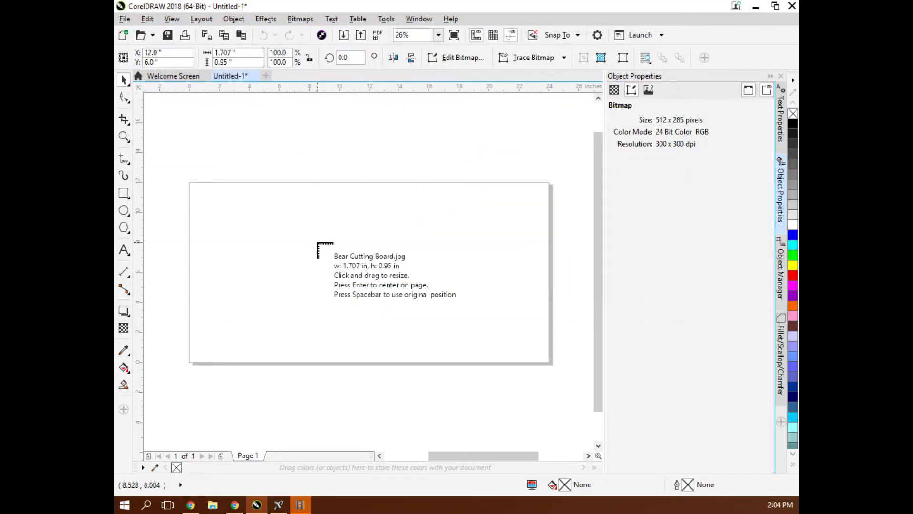
click(249, 216)
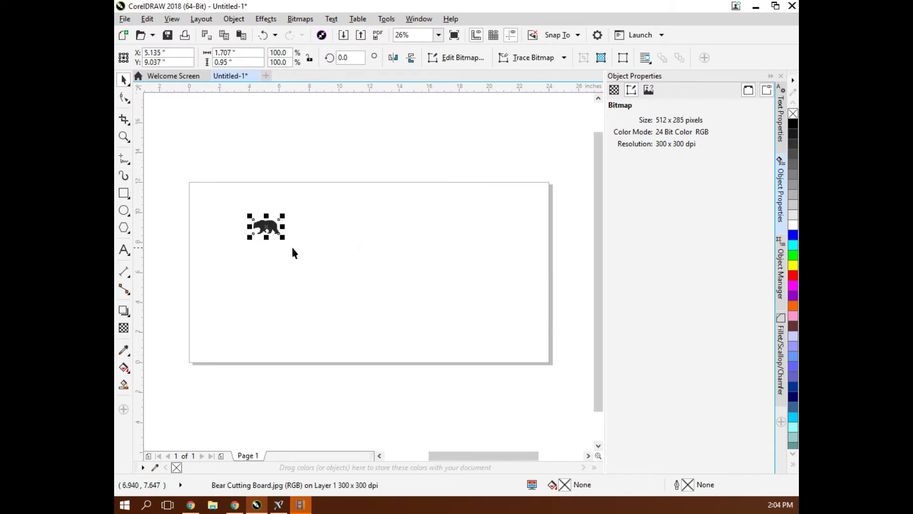
Scale the bear bitmap up to 8.452 × 4.705 in and trace it with Outline Trace > Logo.
drag(283, 238, 385, 340)
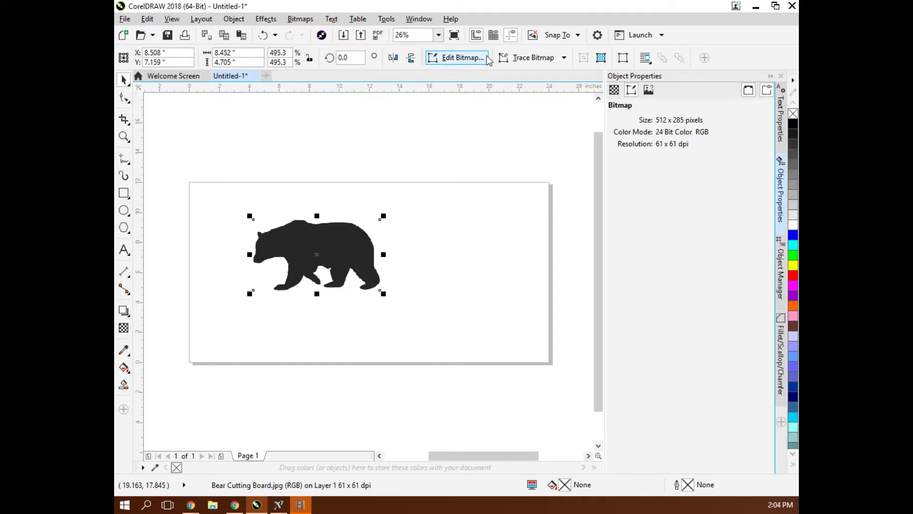
click(565, 57)
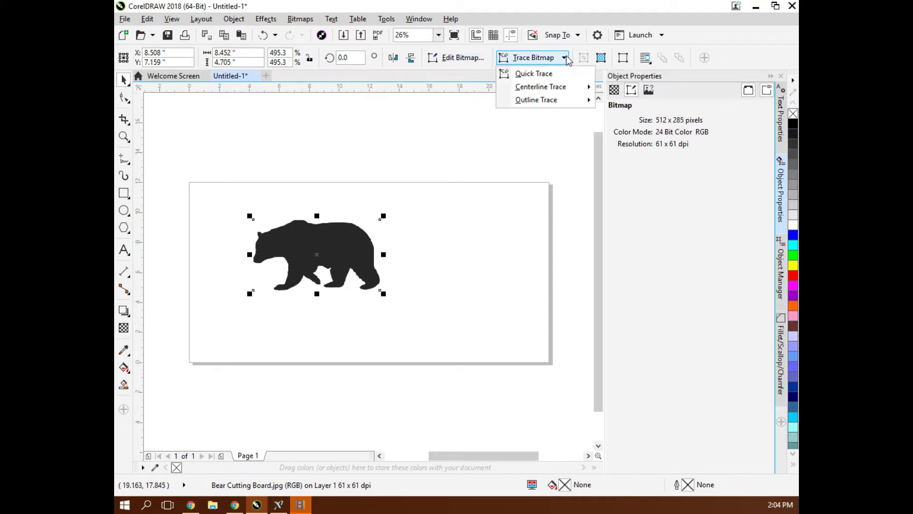
mouse_move(560, 87)
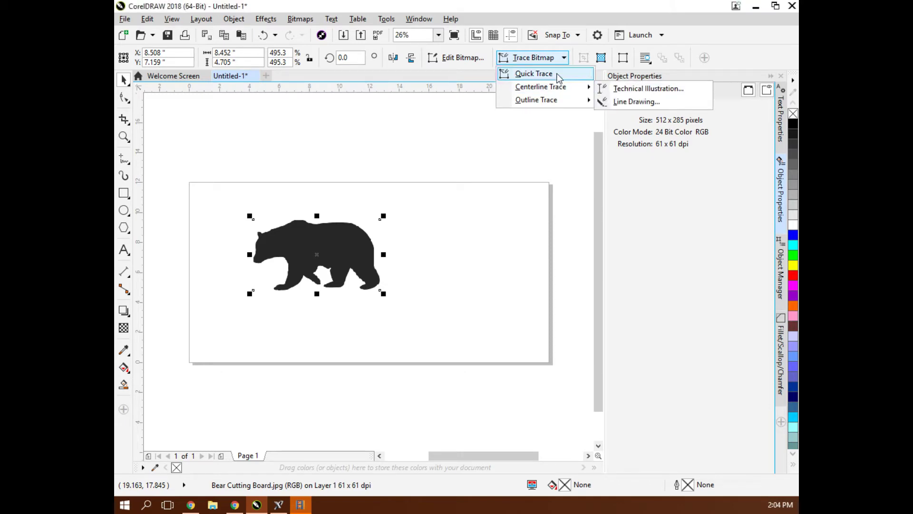
mouse_move(559, 105)
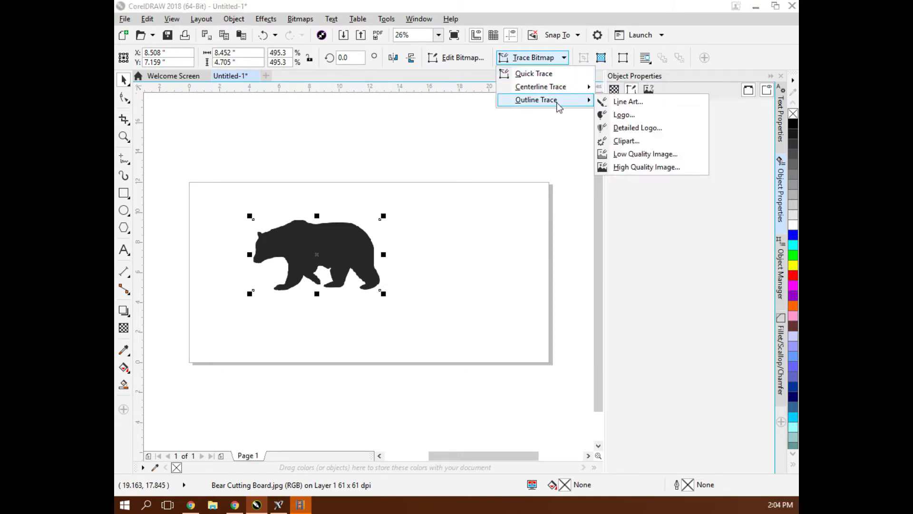
click(623, 115)
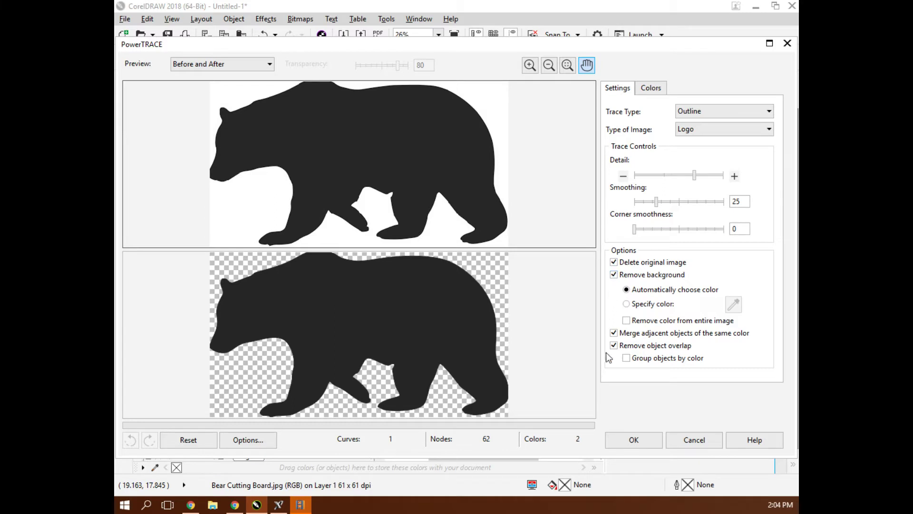
Accept the traced bear curve and set its fill to No fill.
click(633, 439)
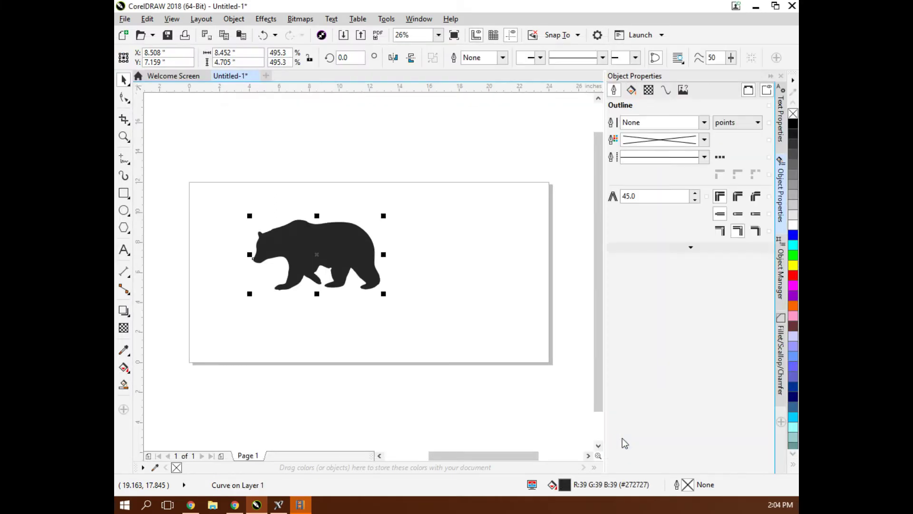
click(631, 90)
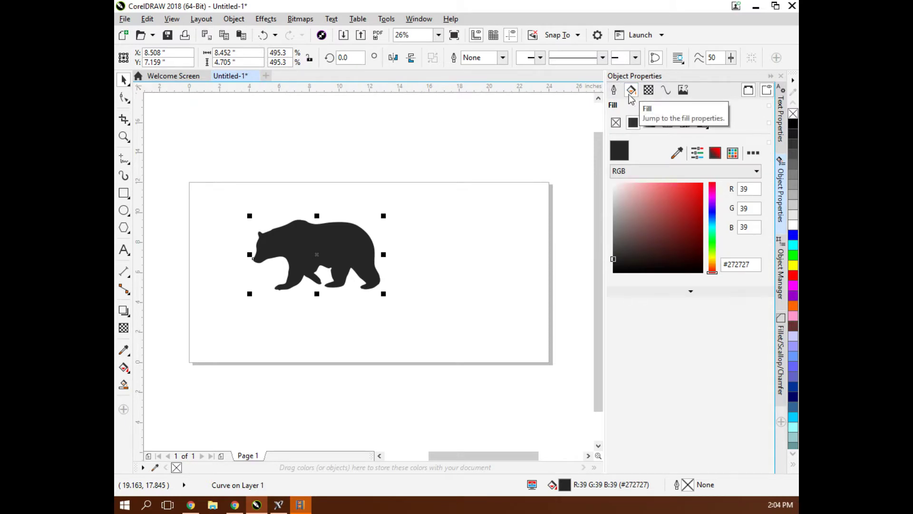
click(617, 124)
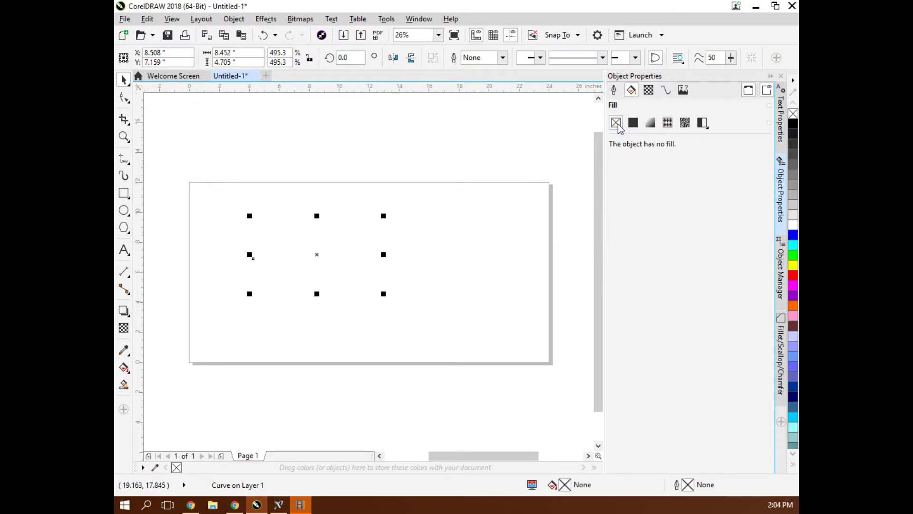
Give the bear a red #FF0000 hairline outline and enlarge it to 11.627 × 6.472 in.
click(613, 90)
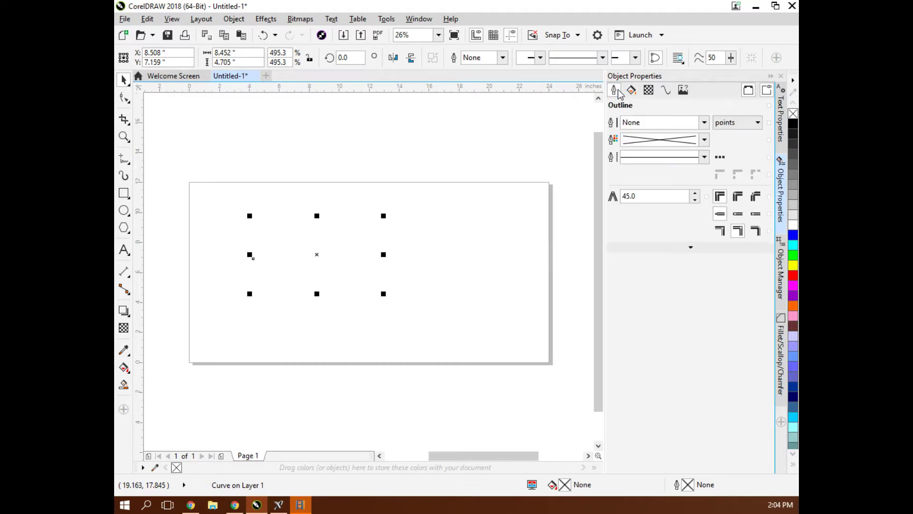
click(704, 123)
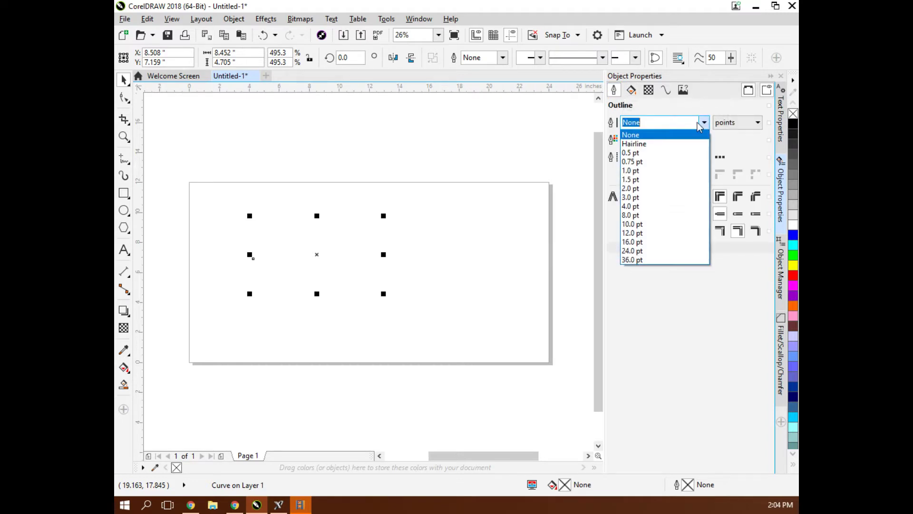
click(677, 148)
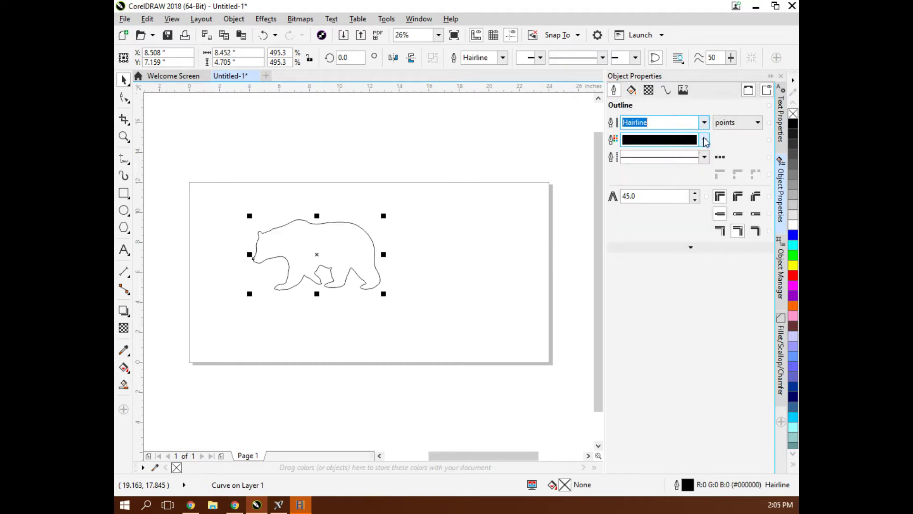
click(704, 140)
click(708, 205)
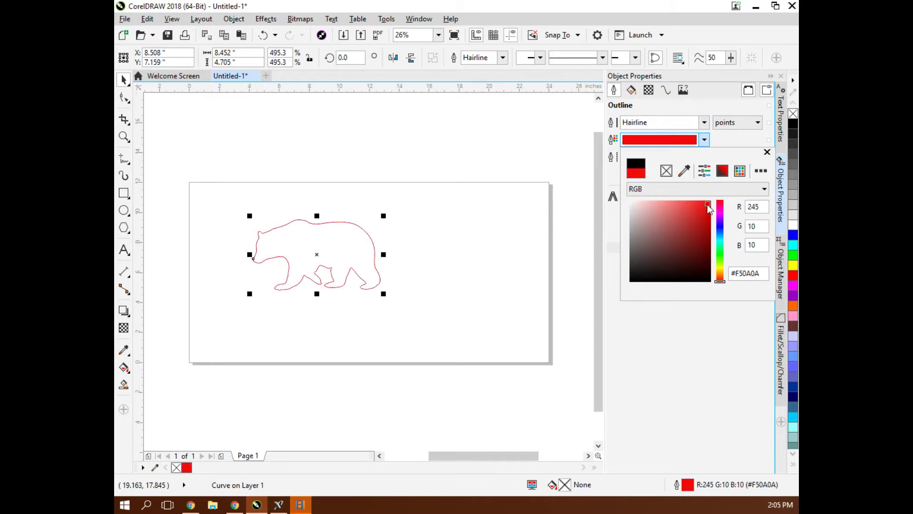
drag(755, 206, 742, 245)
text(255)
text(0)
text(0)
key(Return)
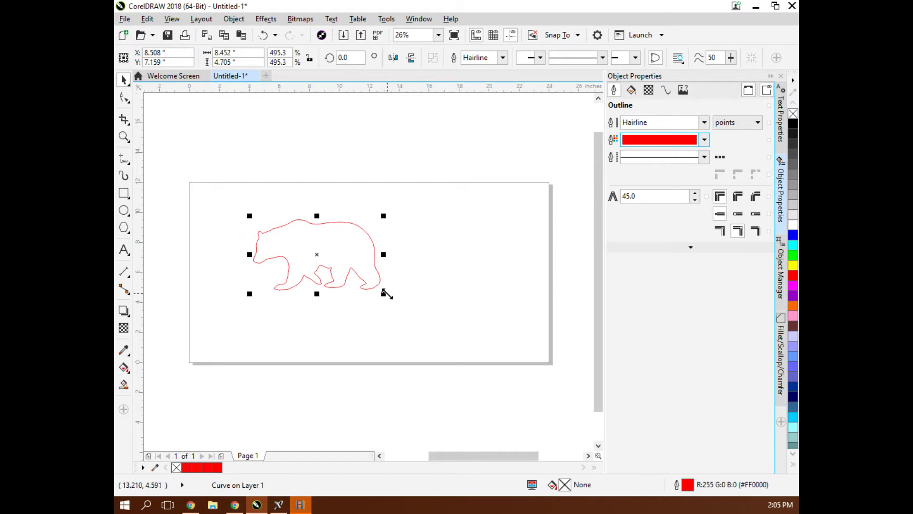
drag(383, 294, 437, 340)
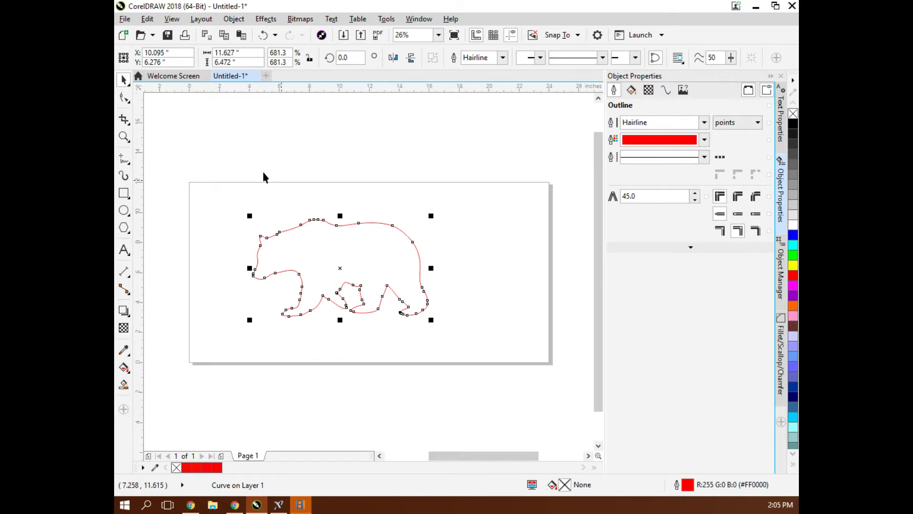
Export the bear as a DXF in AutoCAD 2007-2018 format, using inches and curves.
click(126, 20)
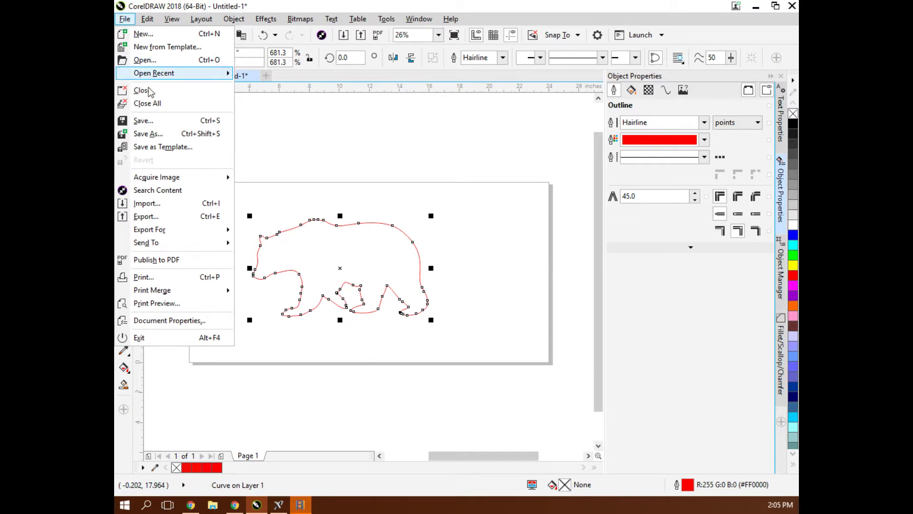
click(173, 216)
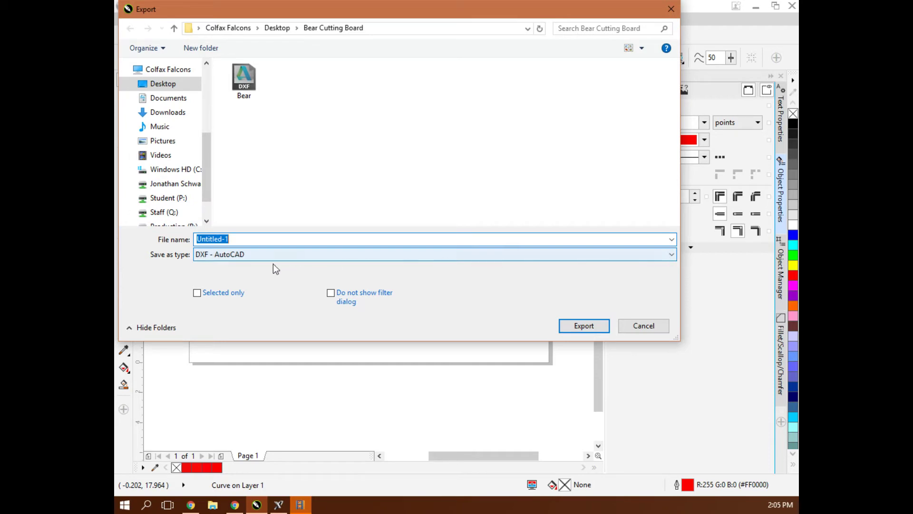
click(673, 254)
mouse_move(672, 130)
mouse_down()
mouse_move(682, 259)
mouse_move(674, 132)
mouse_up()
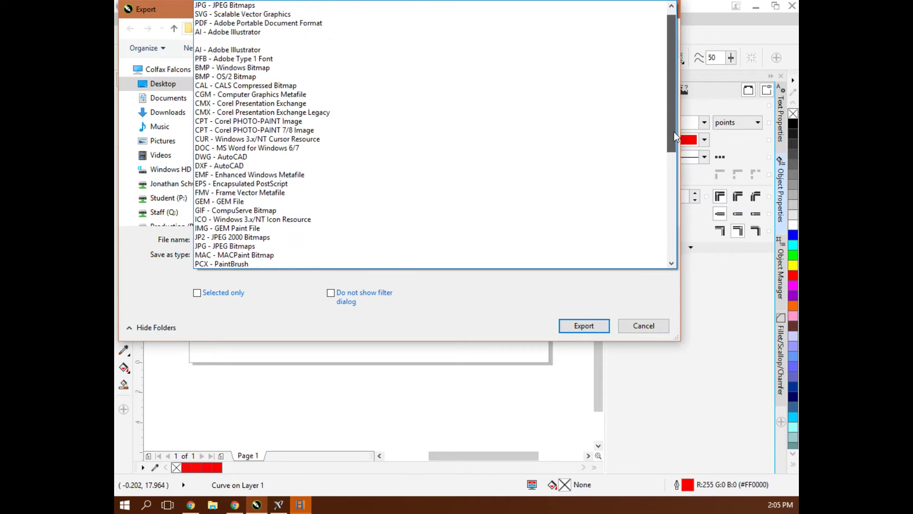
click(238, 164)
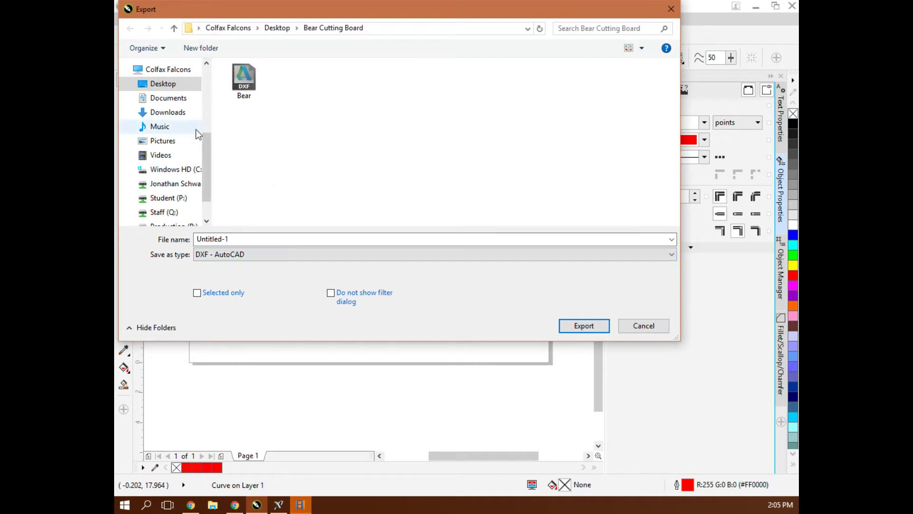
click(571, 326)
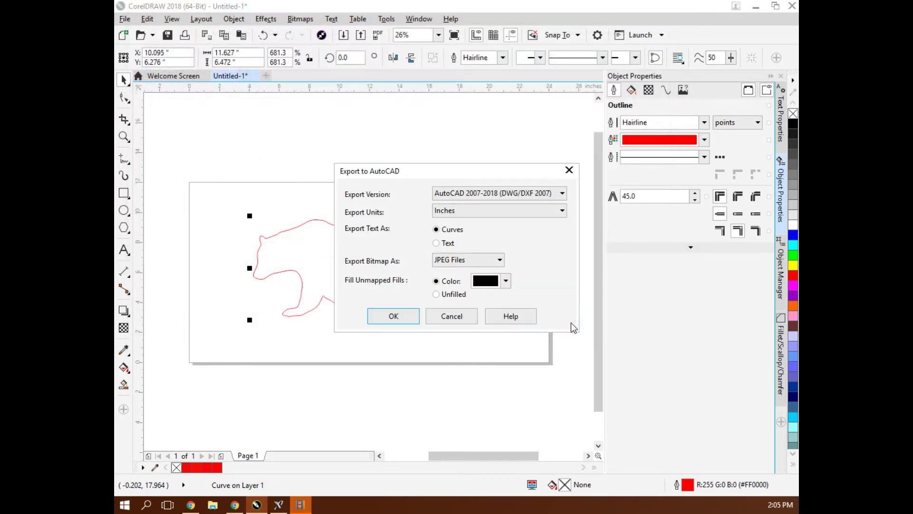
click(393, 317)
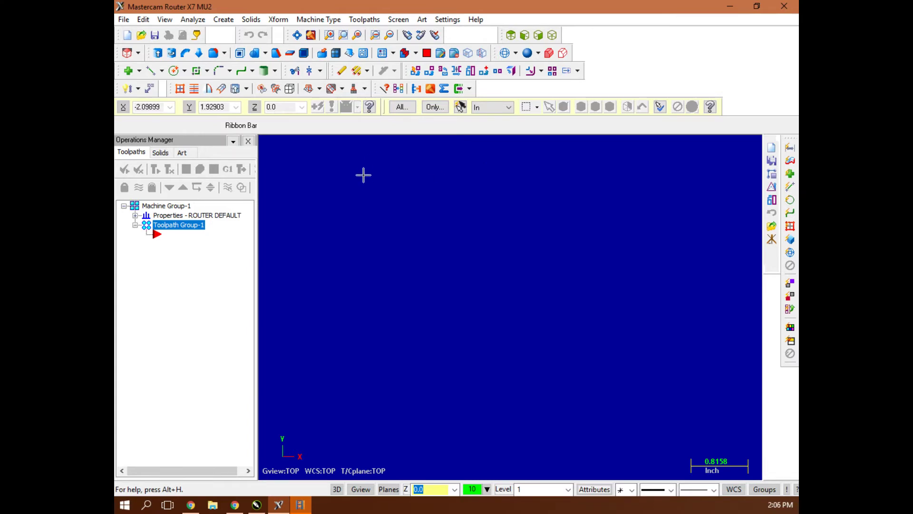
Open the Bear DXF from Desktop > Bear Cutting Board, importing Layout1.
click(125, 21)
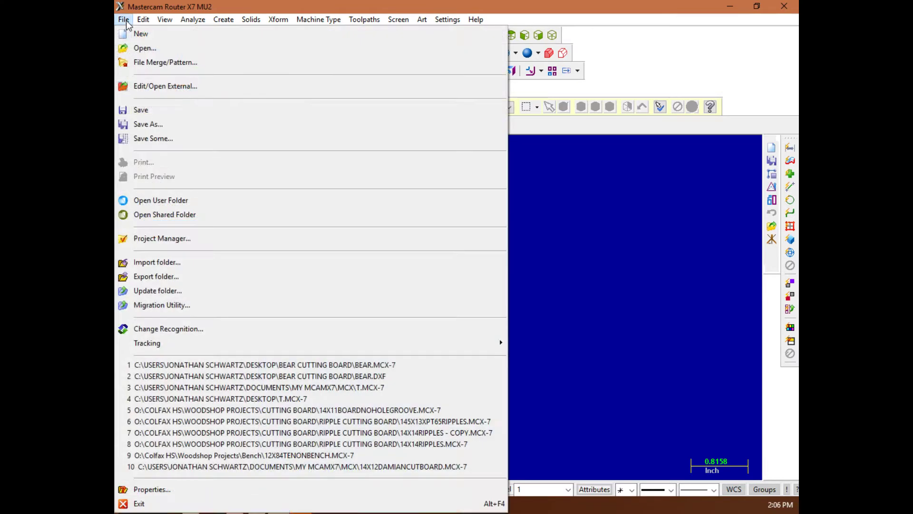
click(149, 48)
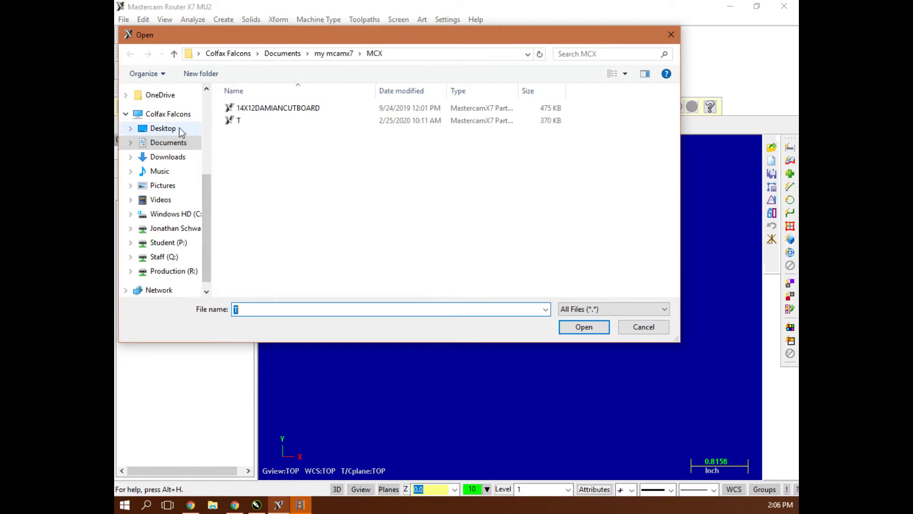
click(164, 129)
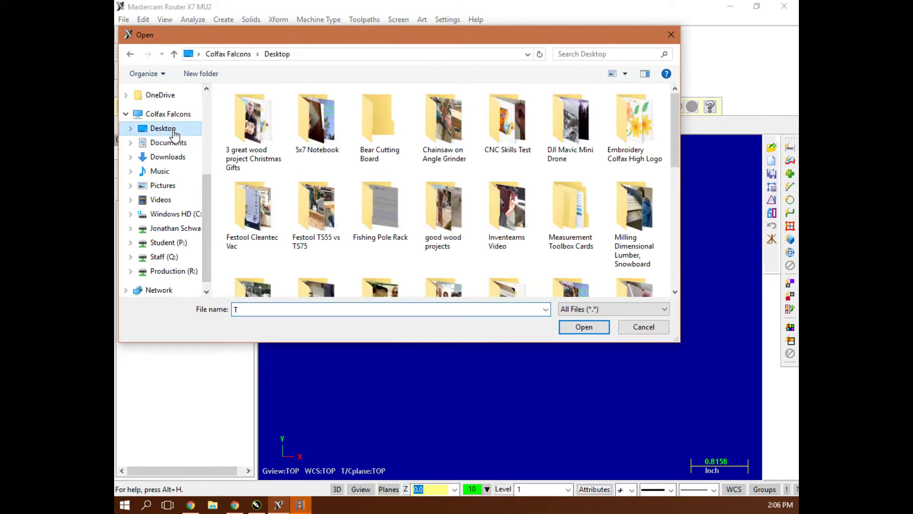
double_click(388, 162)
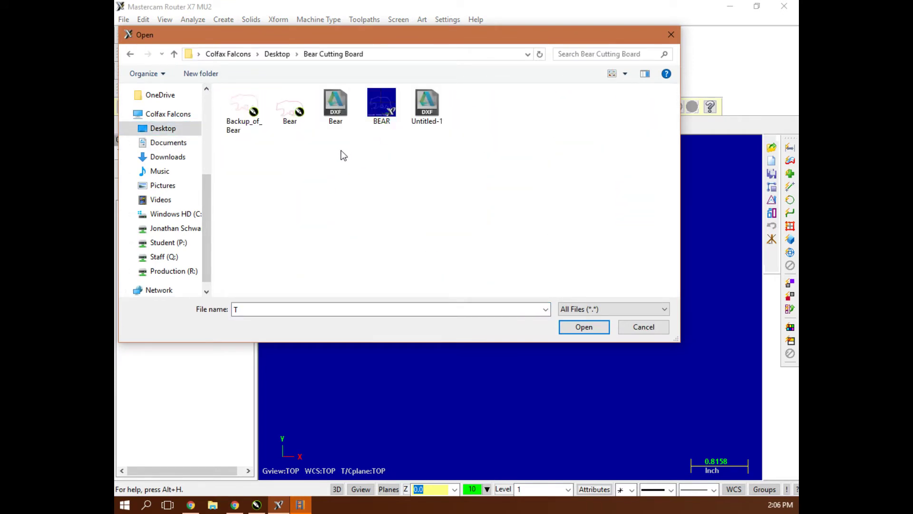
double_click(342, 110)
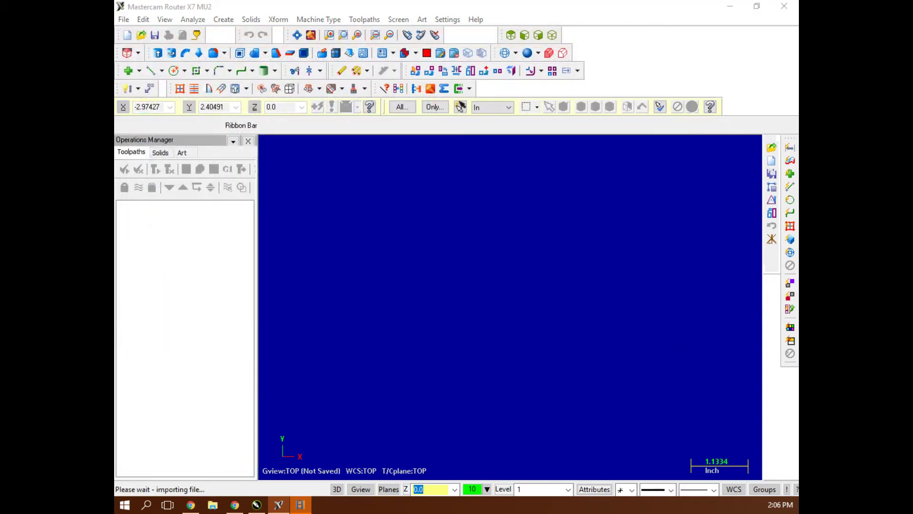
drag(193, 76, 281, 83)
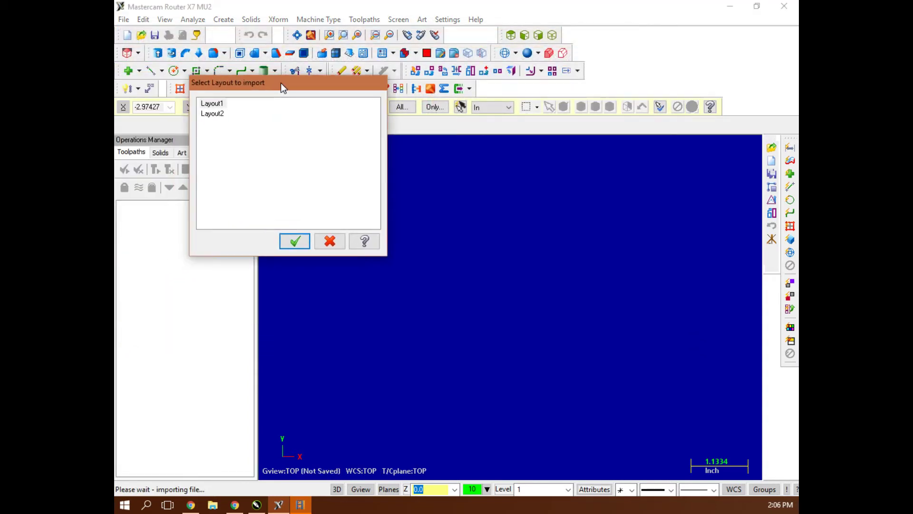
click(291, 241)
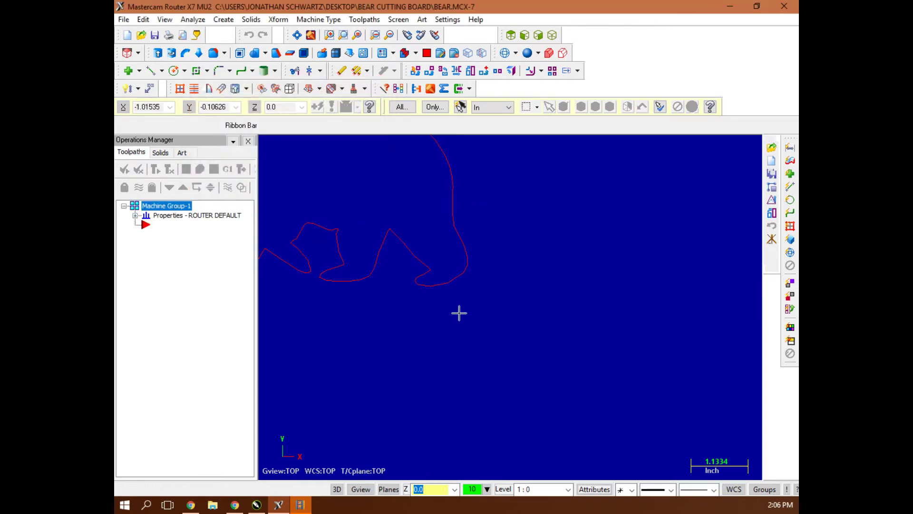
Fit the bear outline in view and clear its leftover colours.
click(298, 35)
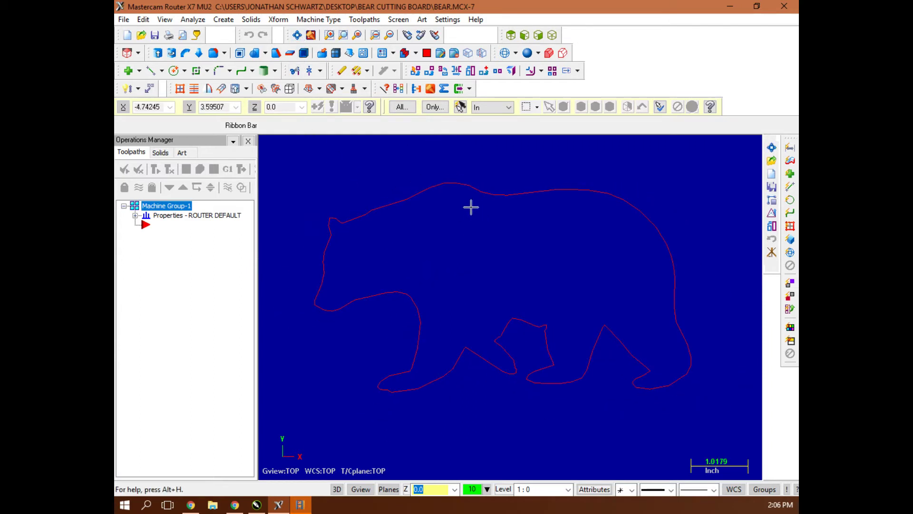
click(399, 89)
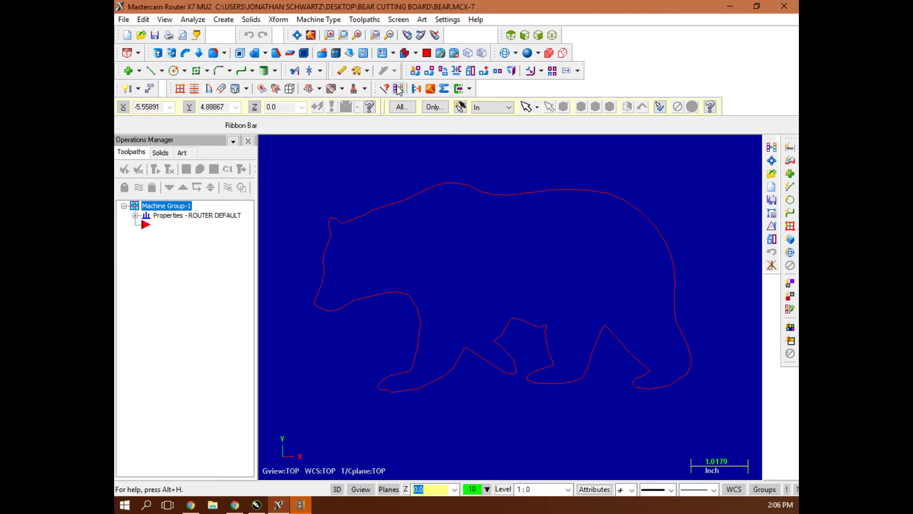
scroll(497, 240, down, 1)
scroll(494, 238, down, 1)
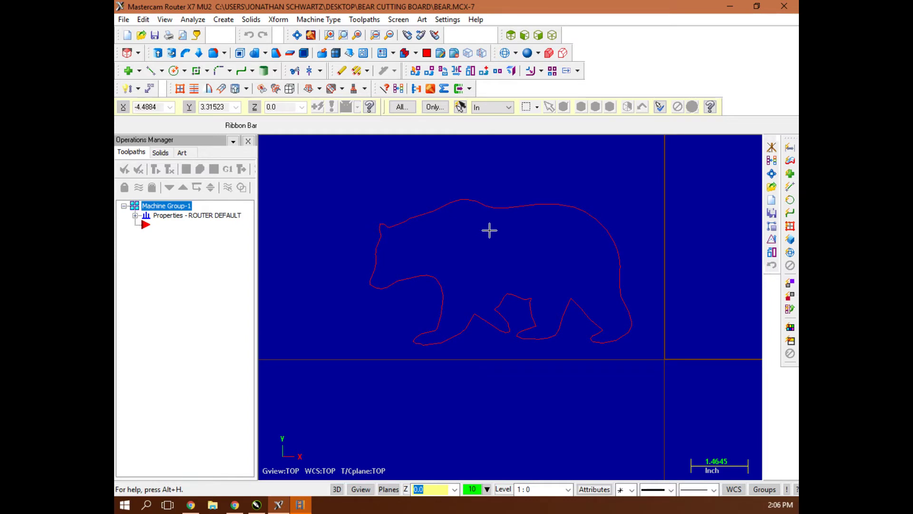
scroll(540, 262, down, 1)
click(415, 71)
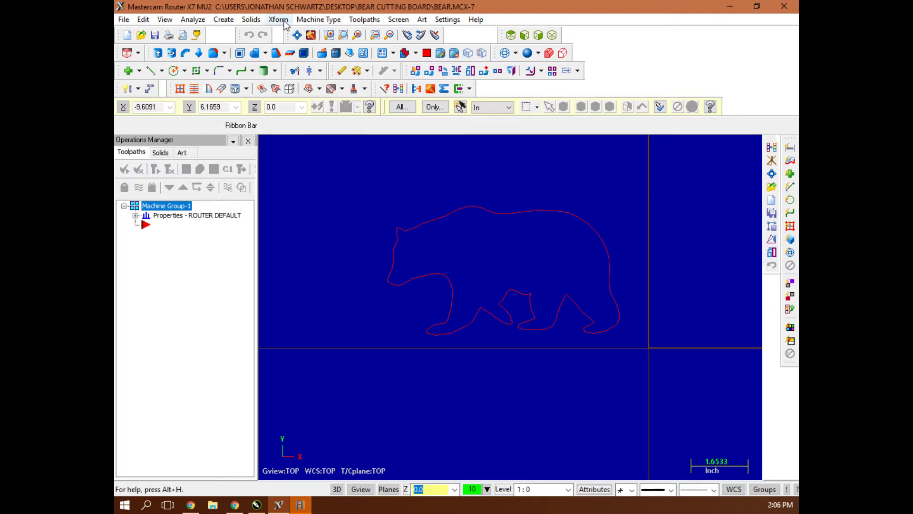
Drag the whole bear outline from a base point on its back to the origin.
click(279, 20)
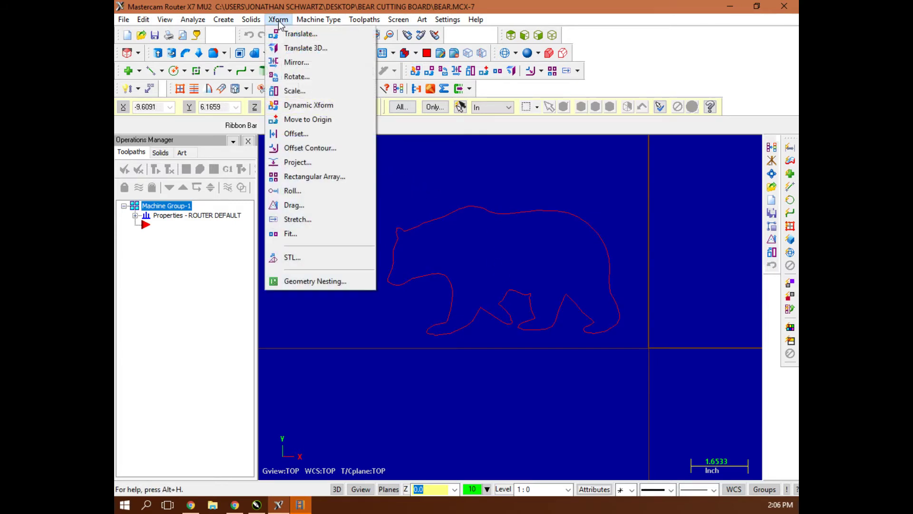
click(319, 205)
drag(349, 178, 644, 371)
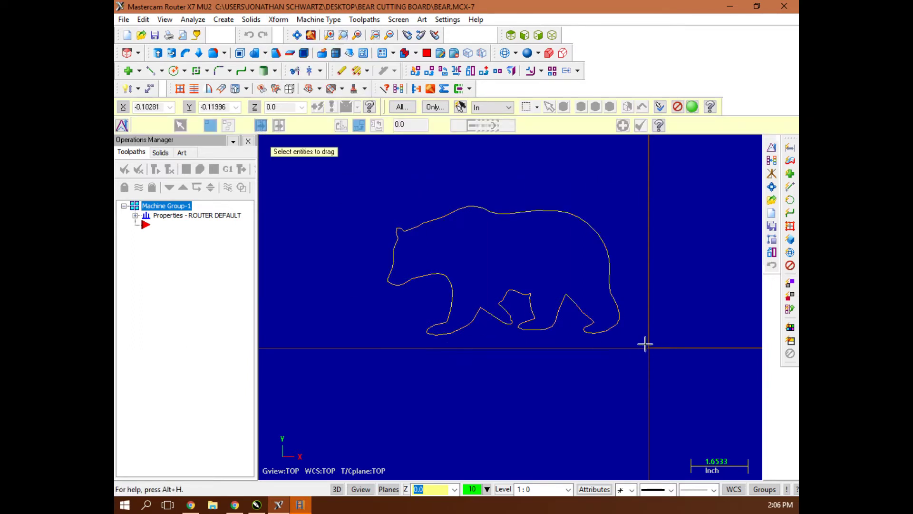
click(693, 107)
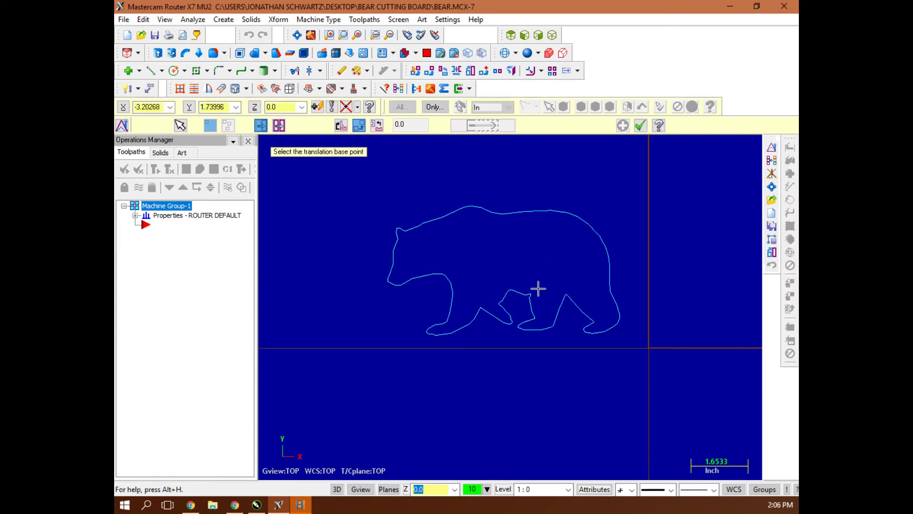
click(464, 207)
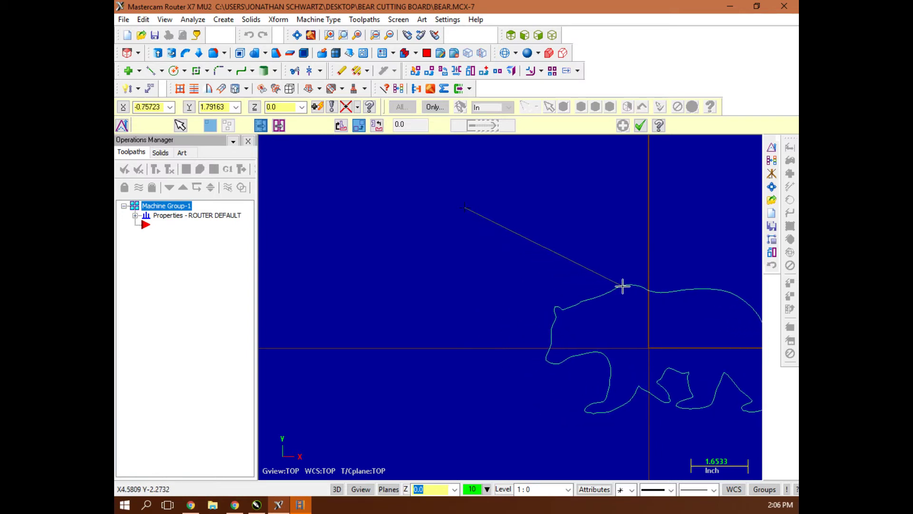
click(614, 289)
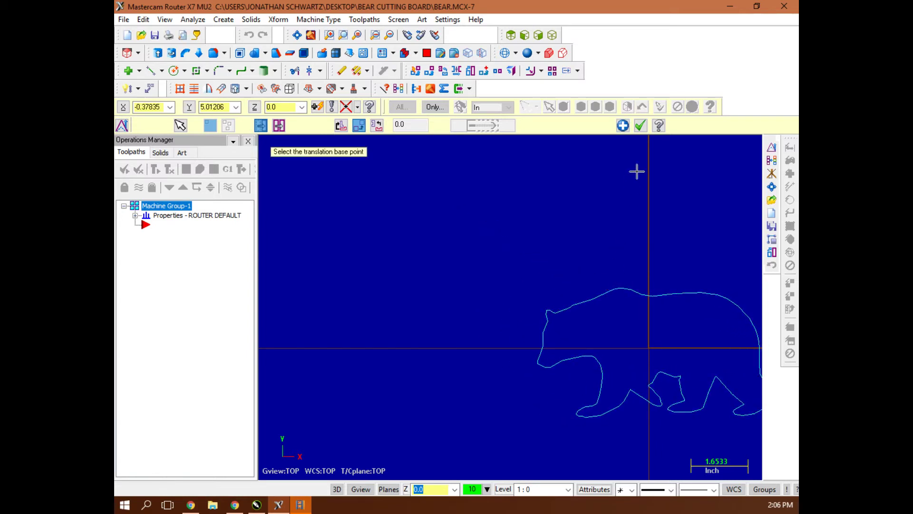
click(640, 125)
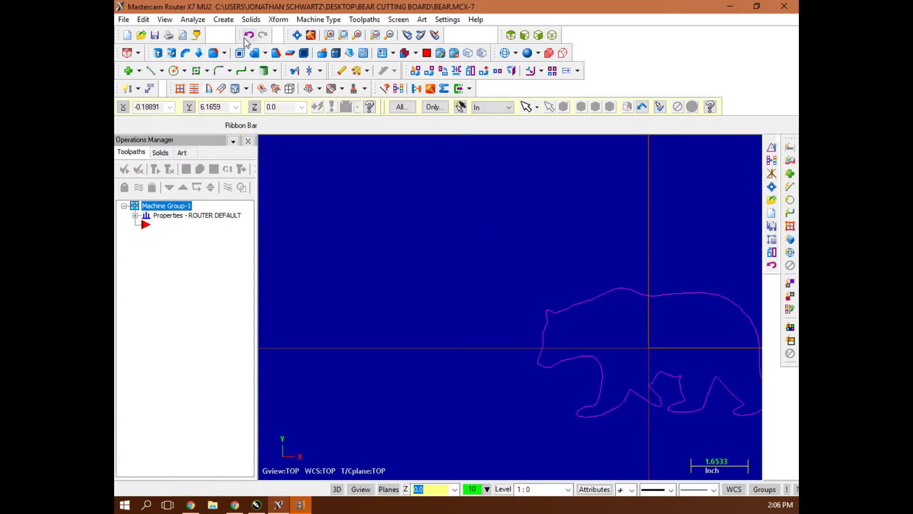
Add a Router machine group using TECHNO SERVO.RMD-7.
click(297, 36)
scroll(496, 261, down, 4)
scroll(502, 257, down, 1)
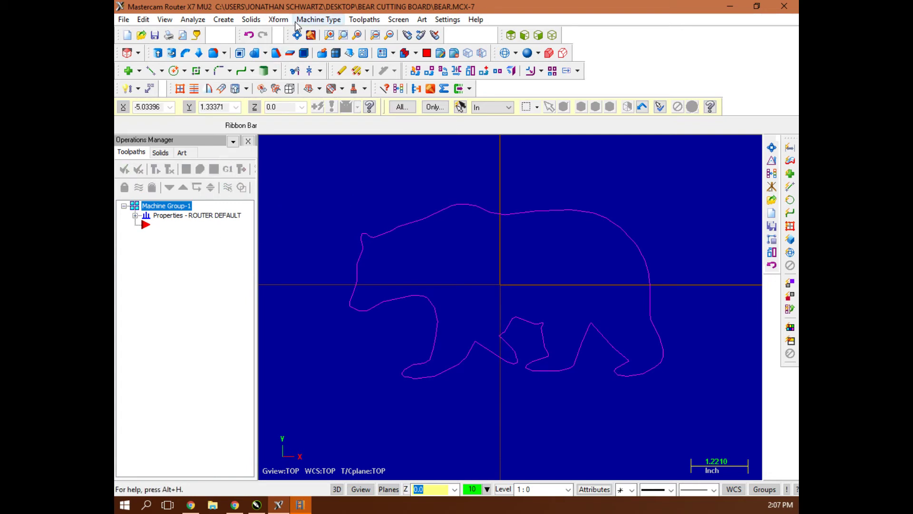
click(310, 20)
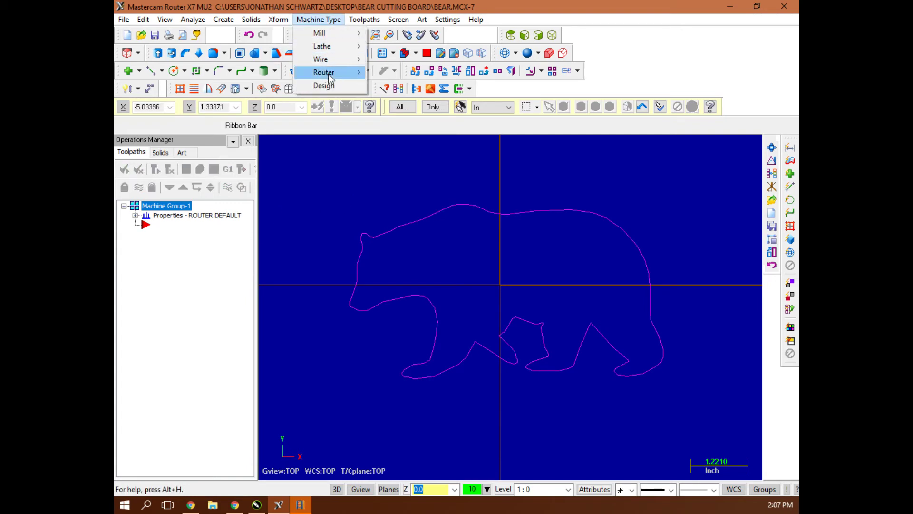
mouse_move(328, 73)
click(447, 86)
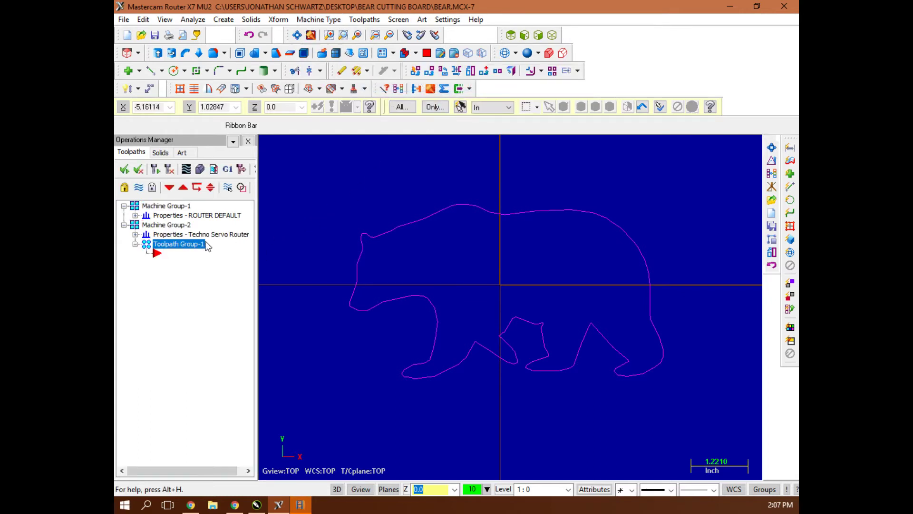
Delete the default Machine Group-1 and expand the new group's Properties.
click(158, 206)
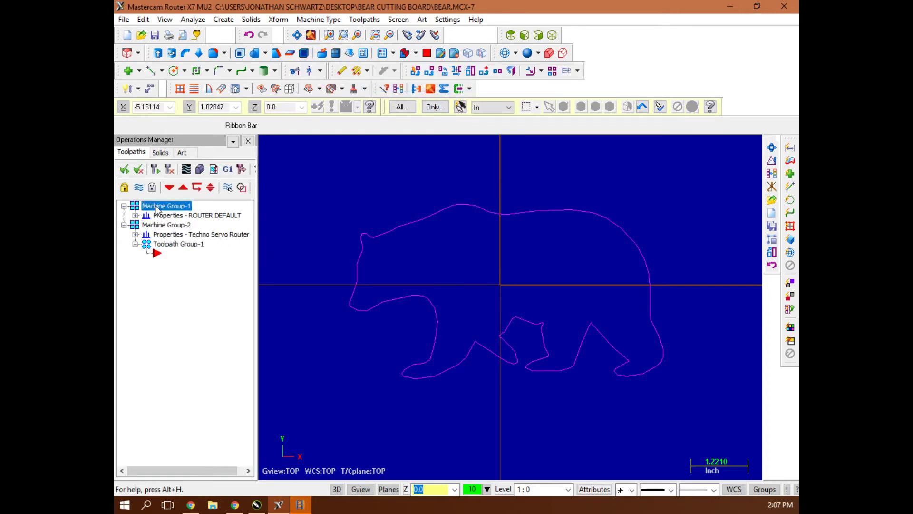
right_click(157, 208)
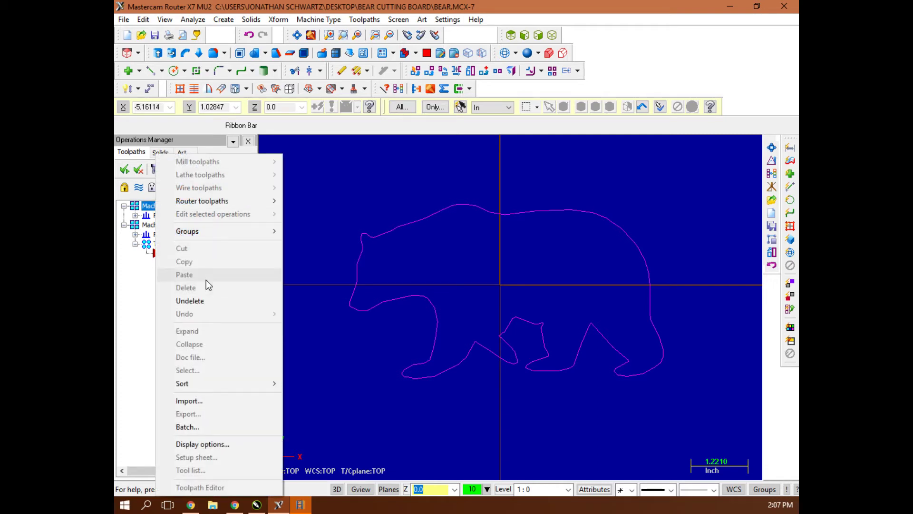
mouse_move(216, 229)
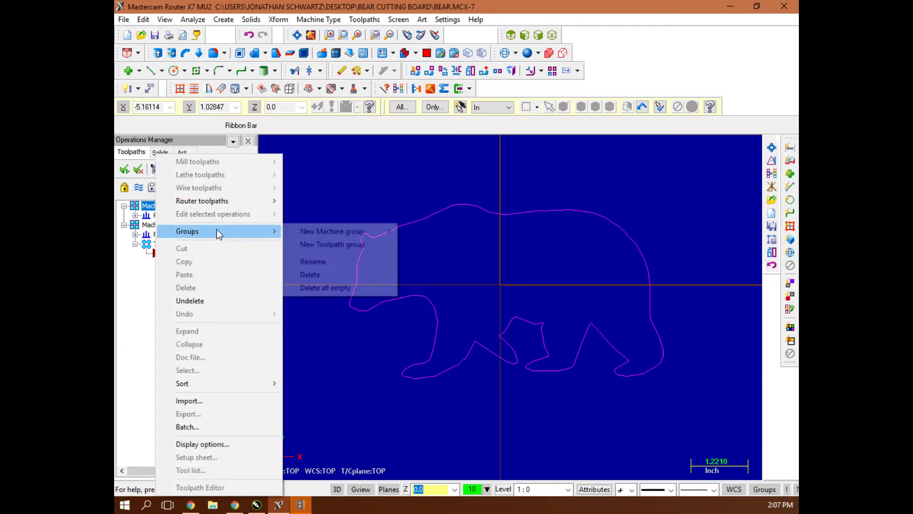
click(317, 276)
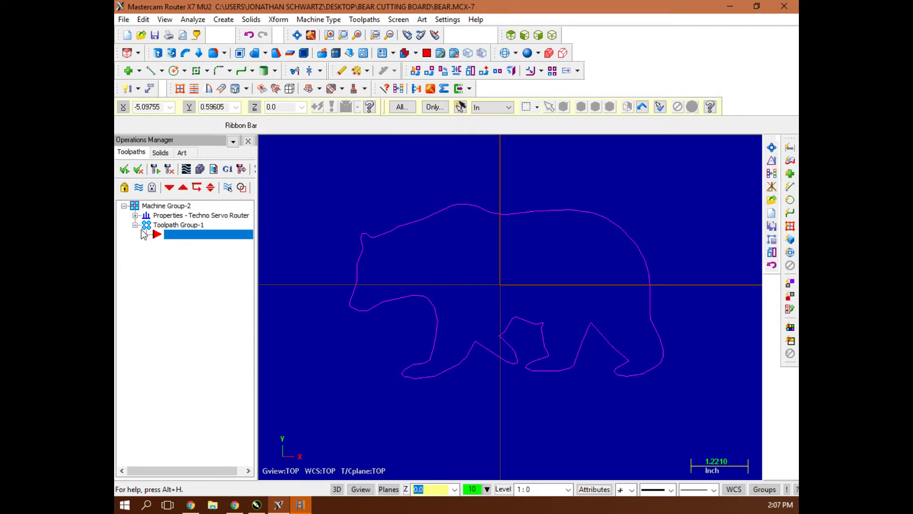
click(135, 215)
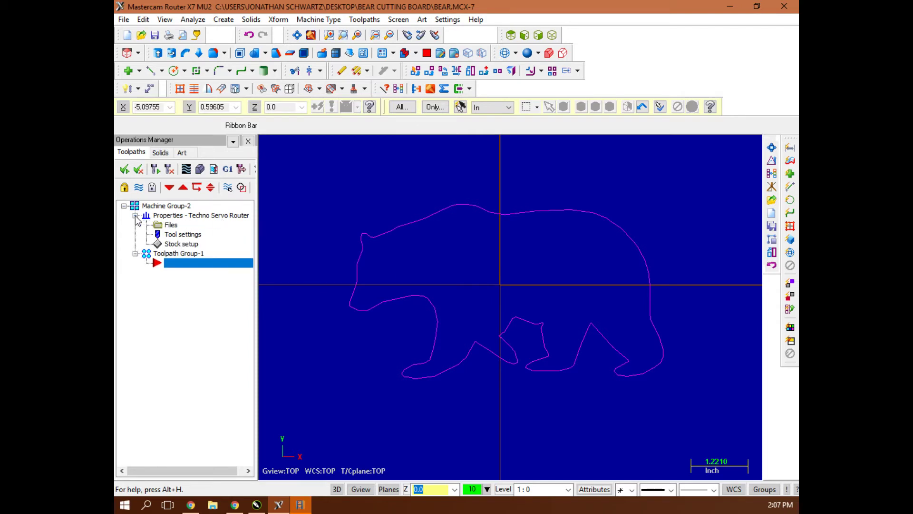
Set the stock to X 15, Y 15, Z 0.75 with Display on, then zoom out.
click(176, 245)
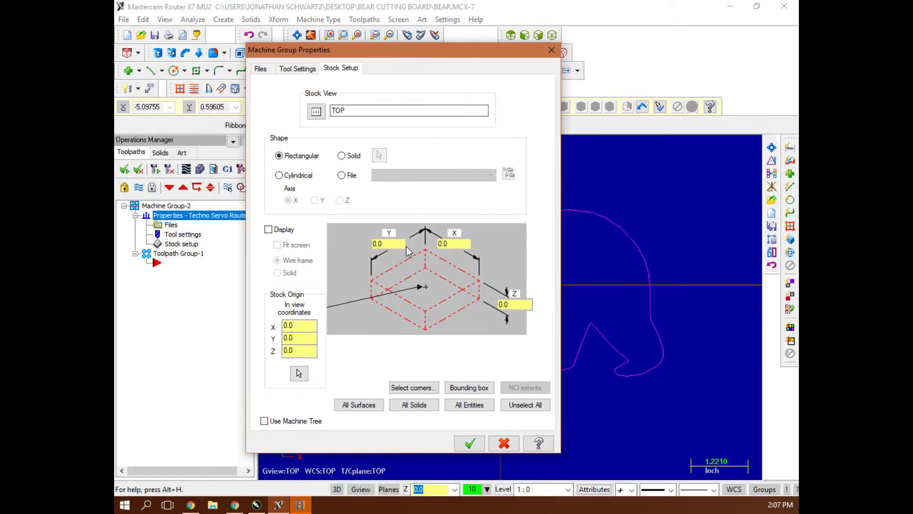
click(370, 244)
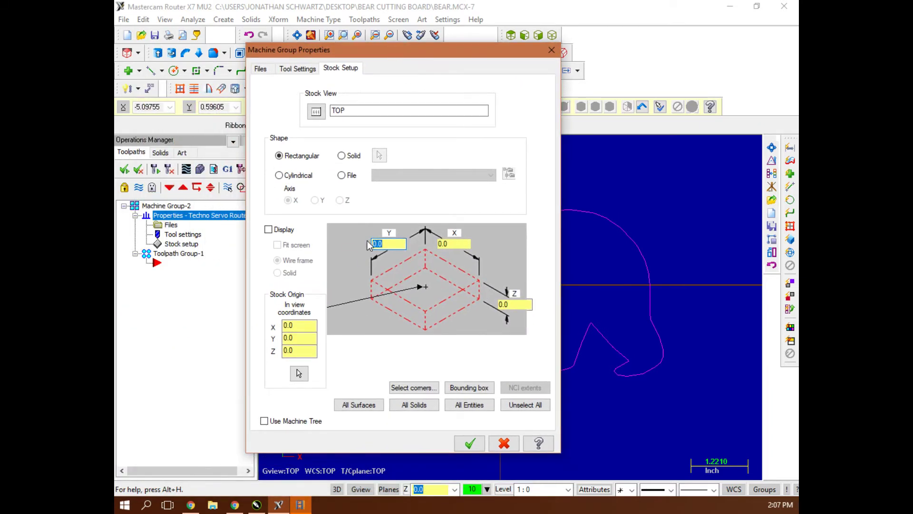
text(13)
click(455, 244)
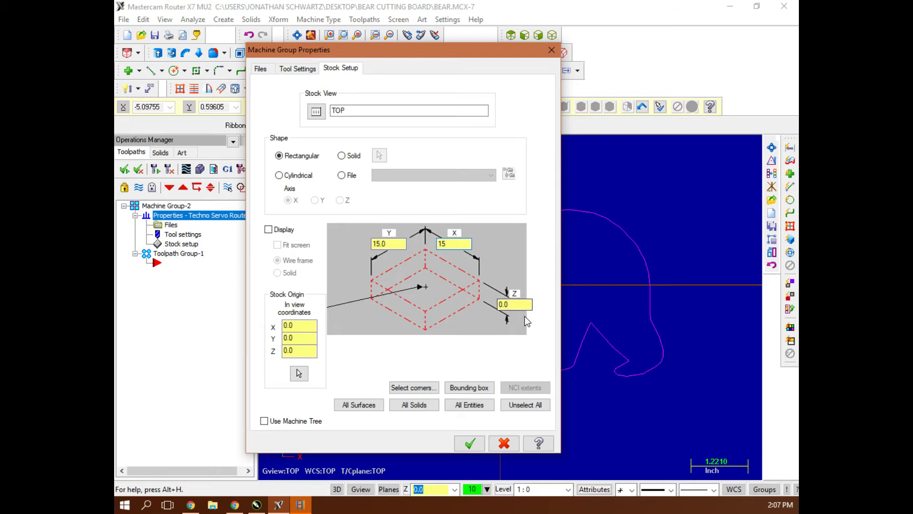
click(512, 305)
text(.75)
click(269, 230)
click(471, 444)
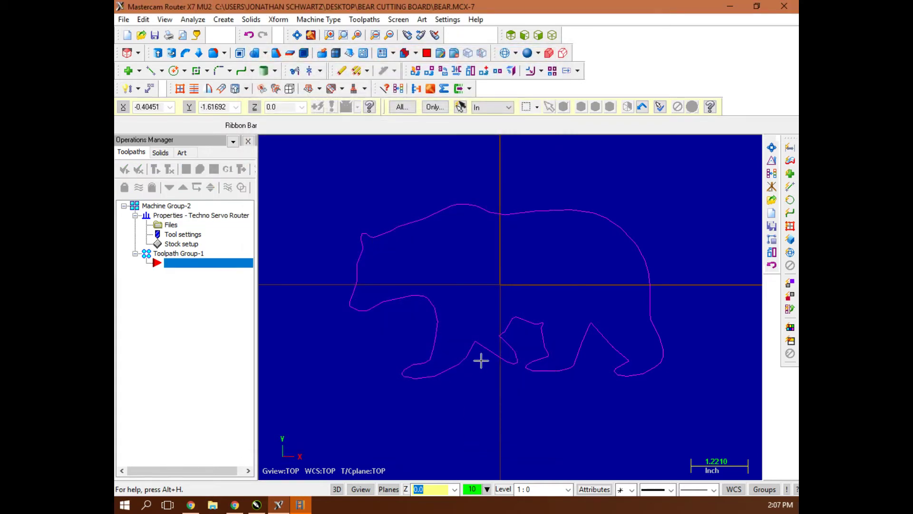
scroll(479, 362, down, 3)
scroll(480, 363, down, 2)
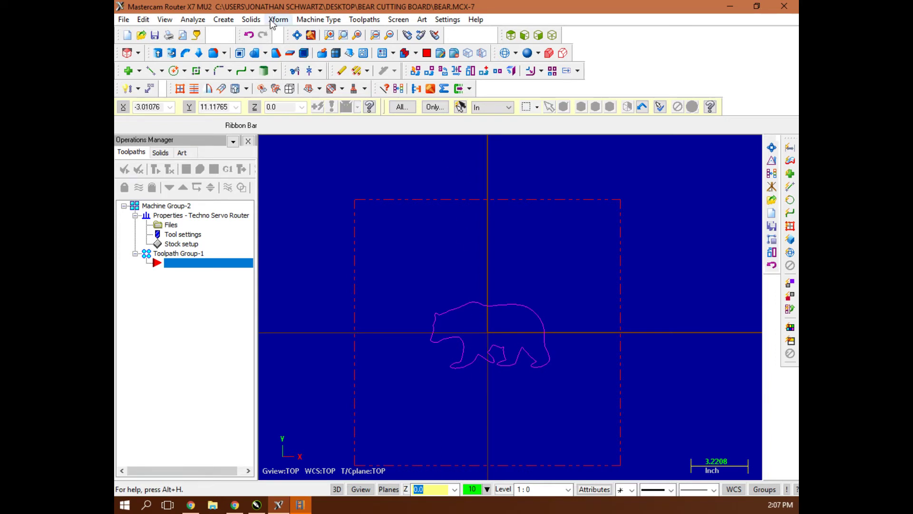
Scale the original bear outline by a uniform factor of 2 using Move.
click(276, 20)
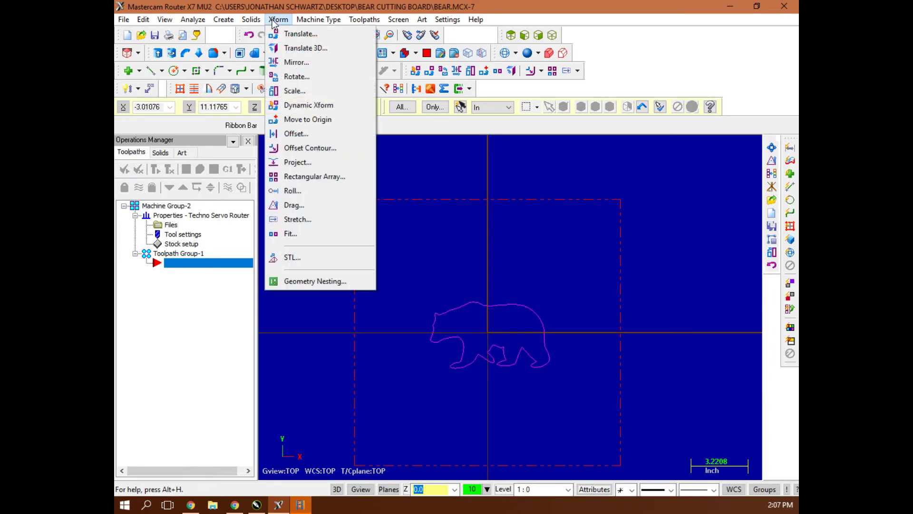
click(295, 92)
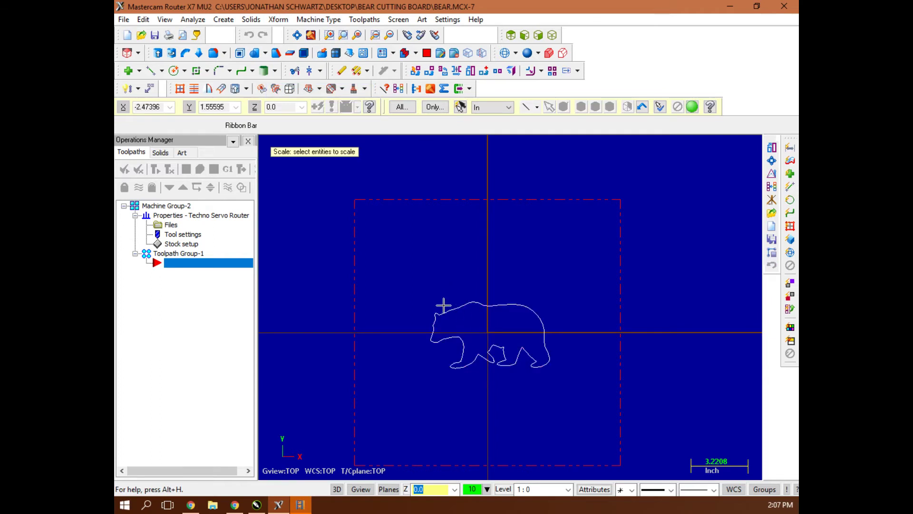
click(692, 107)
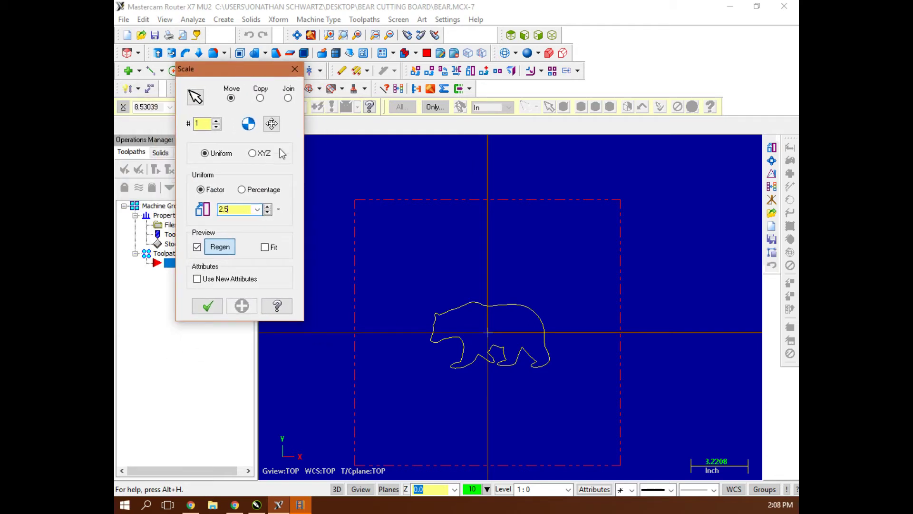
click(260, 98)
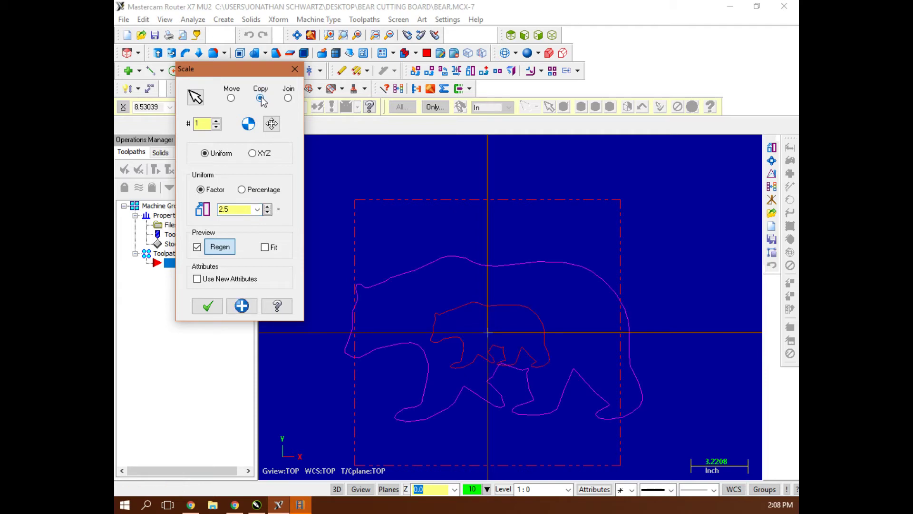
click(231, 99)
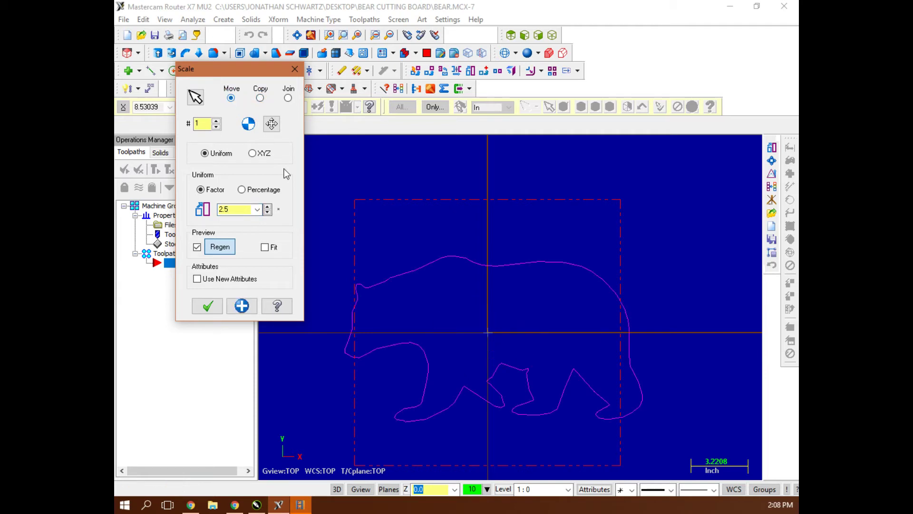
double_click(237, 210)
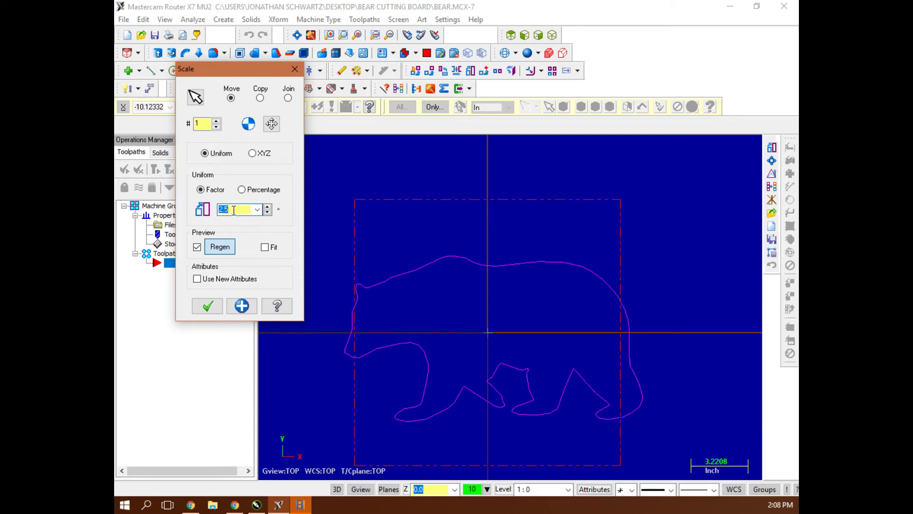
text(2)
click(242, 306)
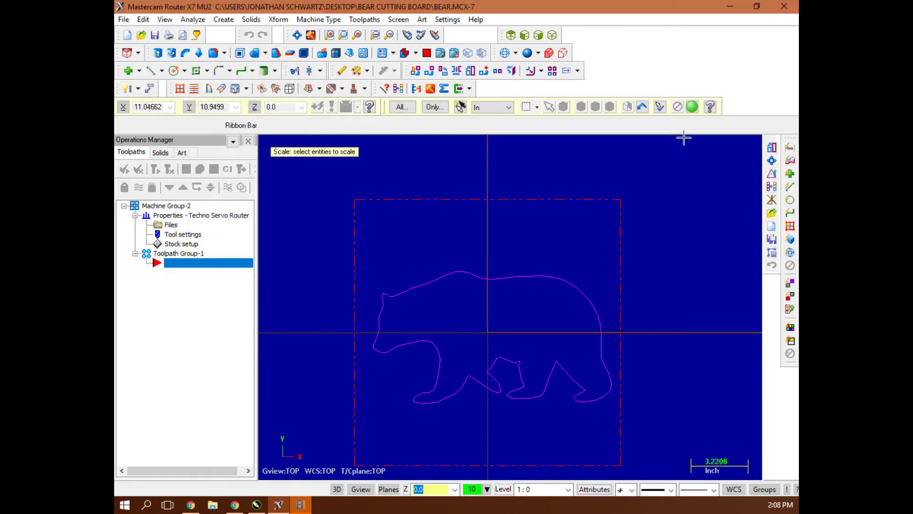
click(693, 107)
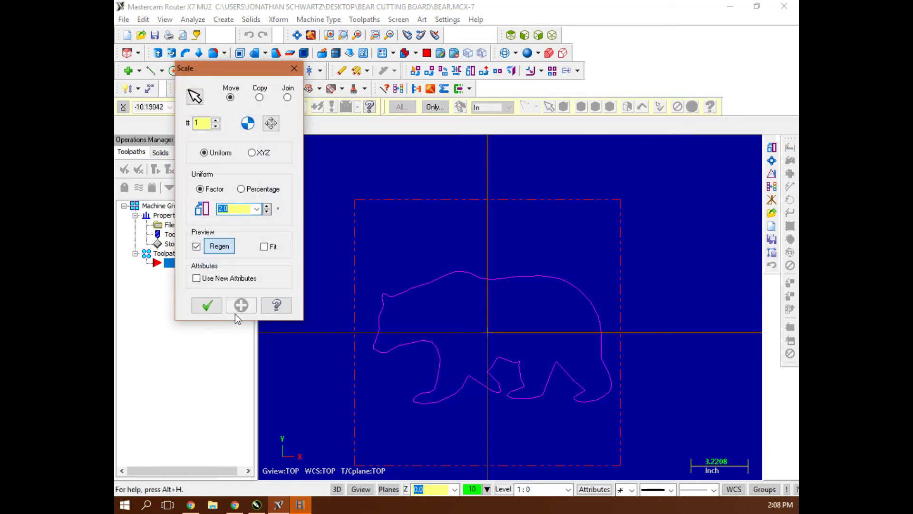
click(206, 305)
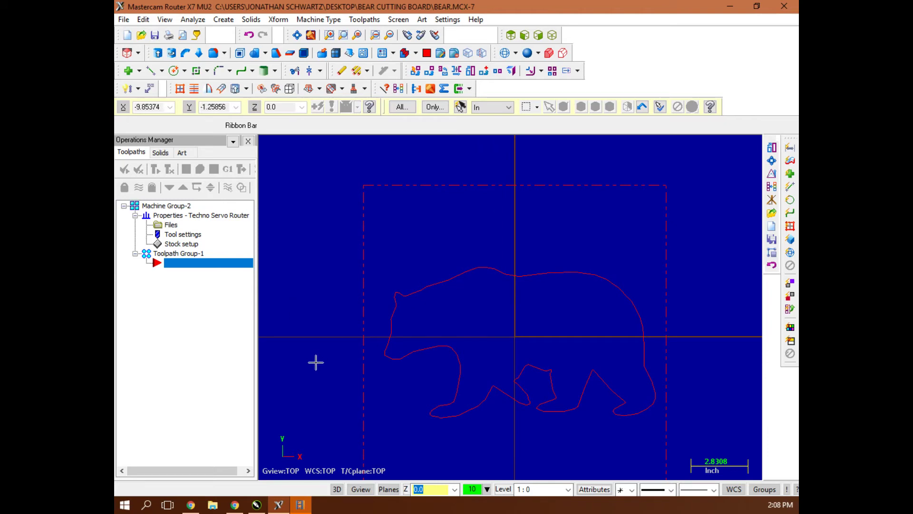
middle_drag(315, 359, 309, 324)
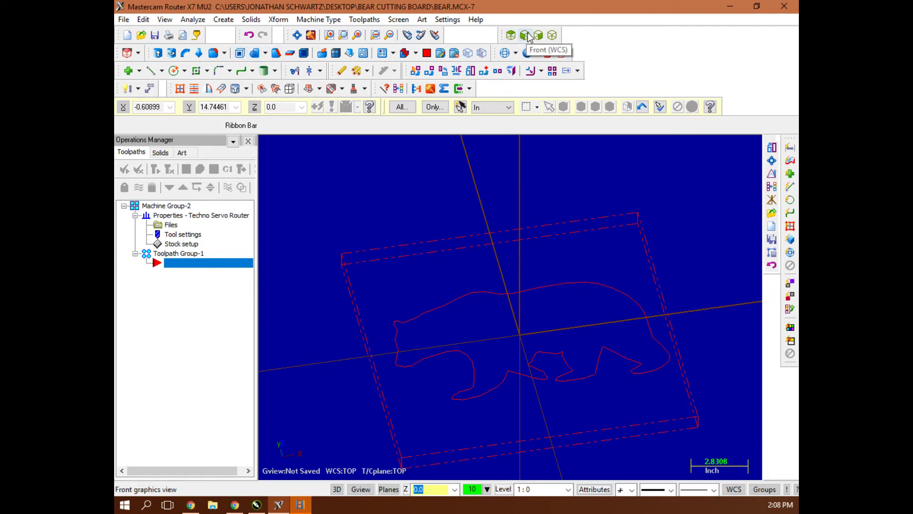
click(511, 35)
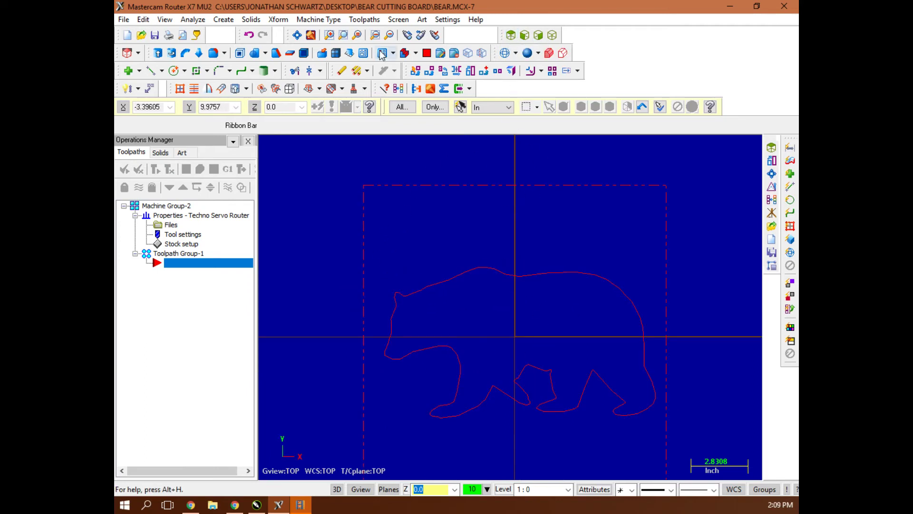
Create a 2D contour toolpath with NC name BEAR, chaining the bear outline.
click(363, 21)
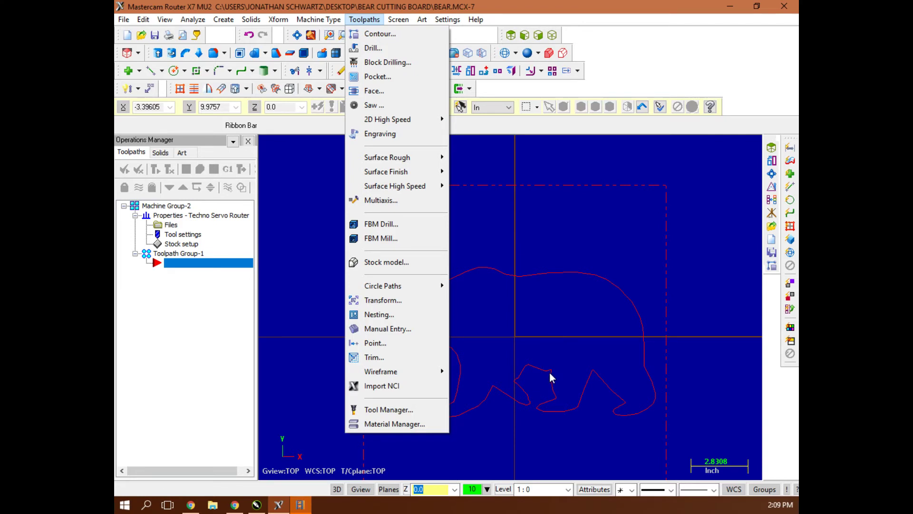
click(391, 36)
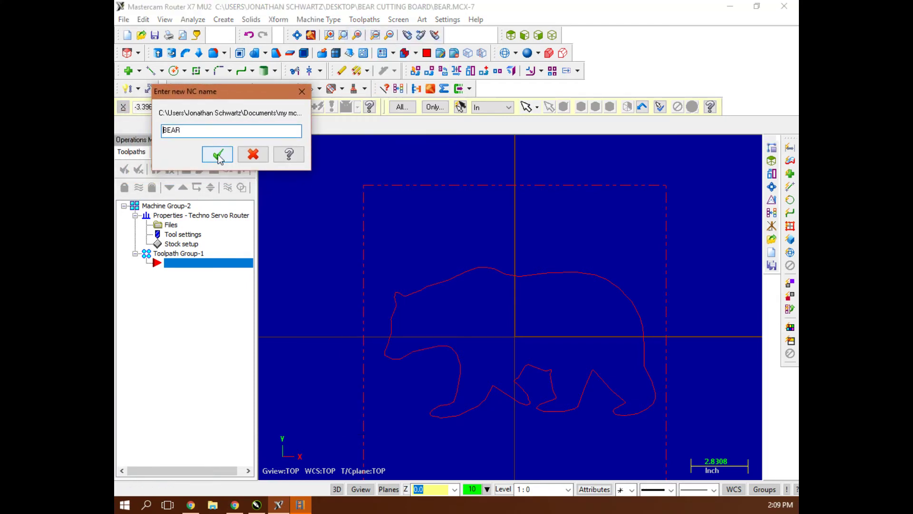
click(218, 154)
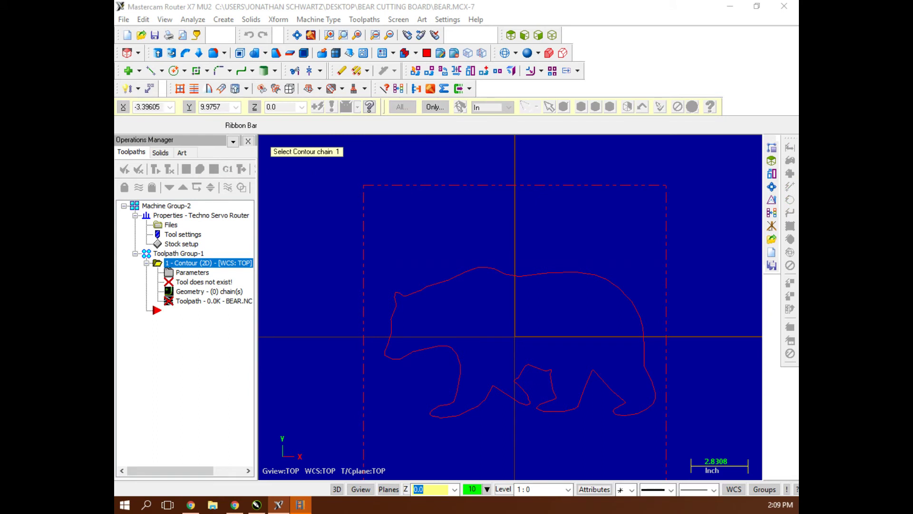
drag(308, 10, 256, 13)
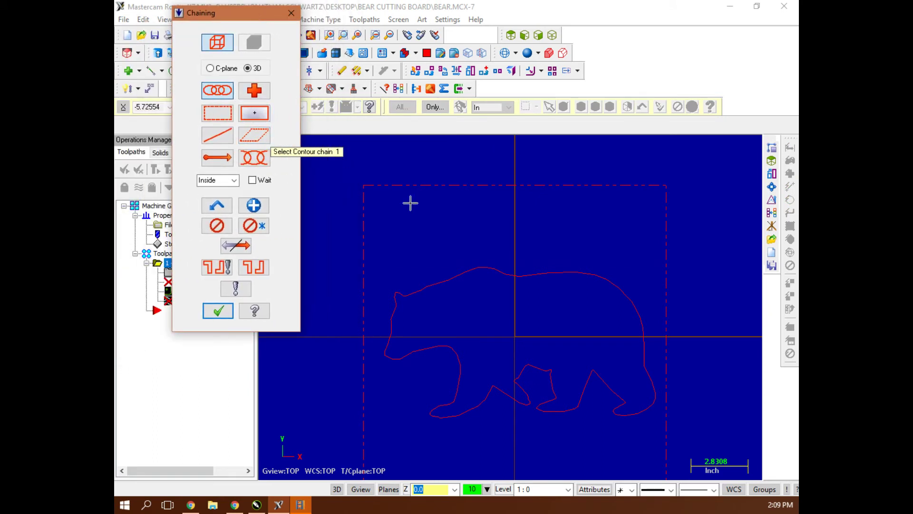
click(560, 267)
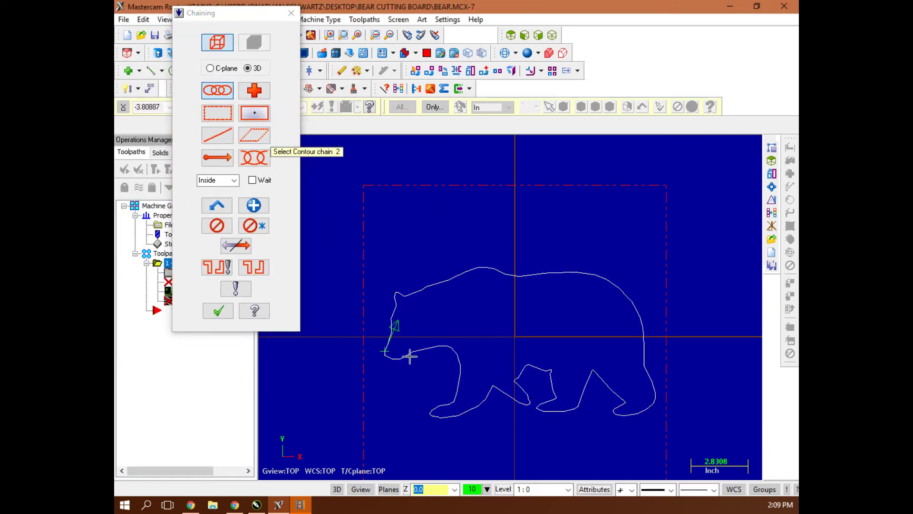
click(218, 312)
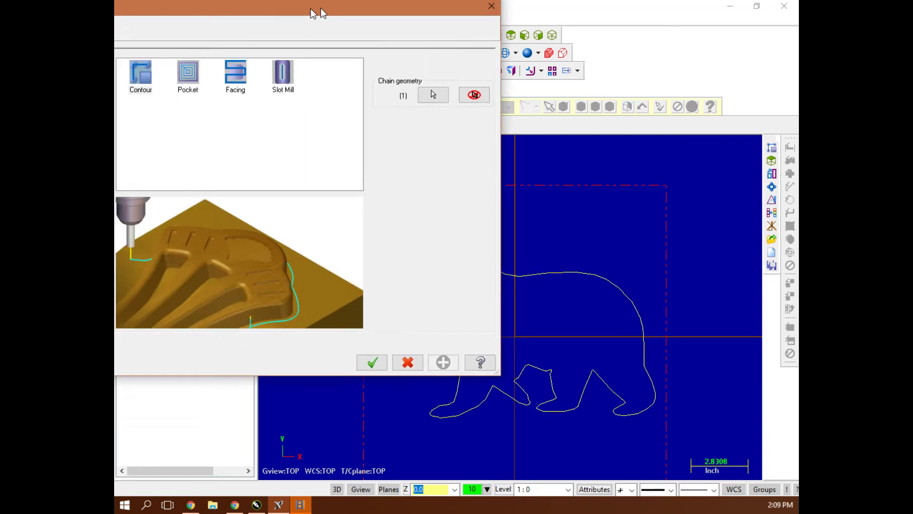
Choose the 1/4 STRAIGHT BIT from the tool library for the contour.
drag(336, 5, 418, 12)
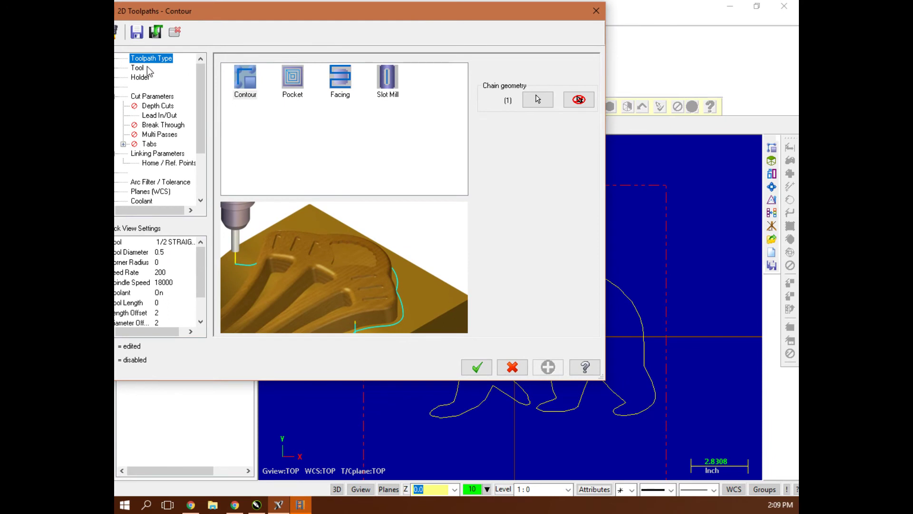
drag(283, 10, 335, 20)
click(190, 79)
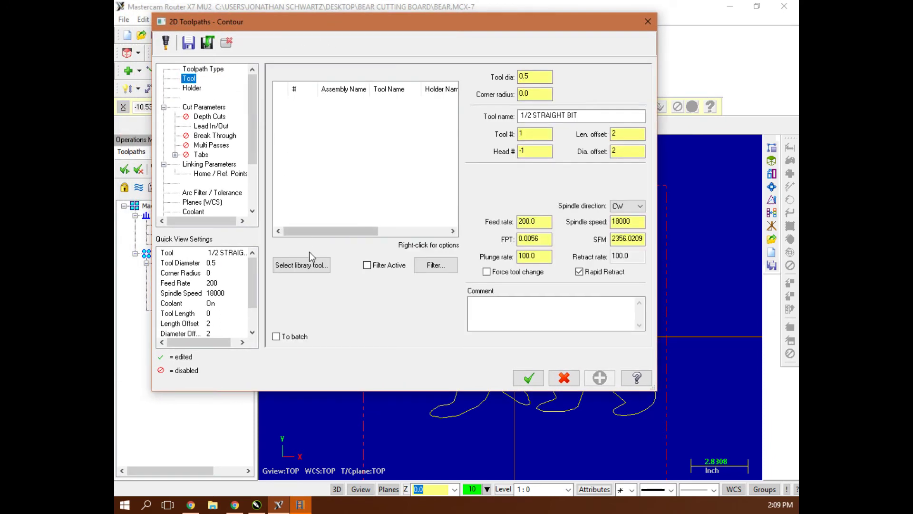
click(302, 265)
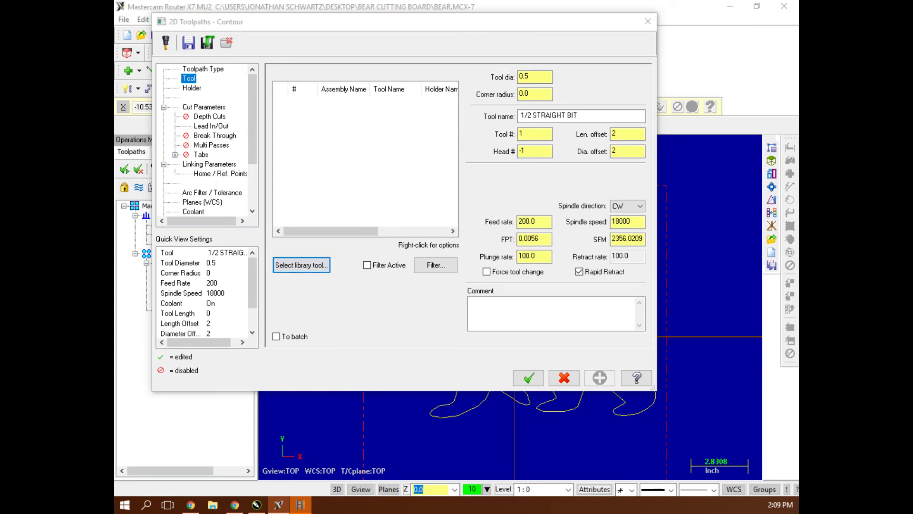
drag(468, 75, 496, 68)
click(280, 159)
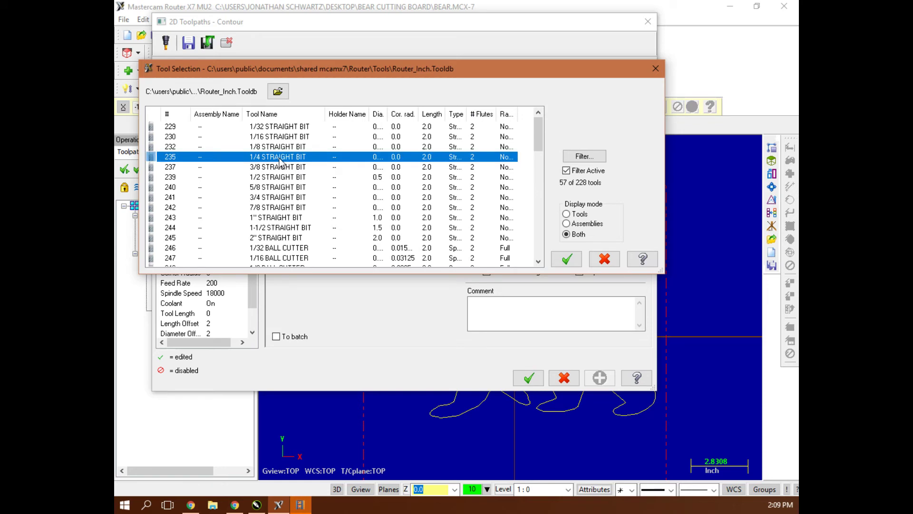
click(567, 259)
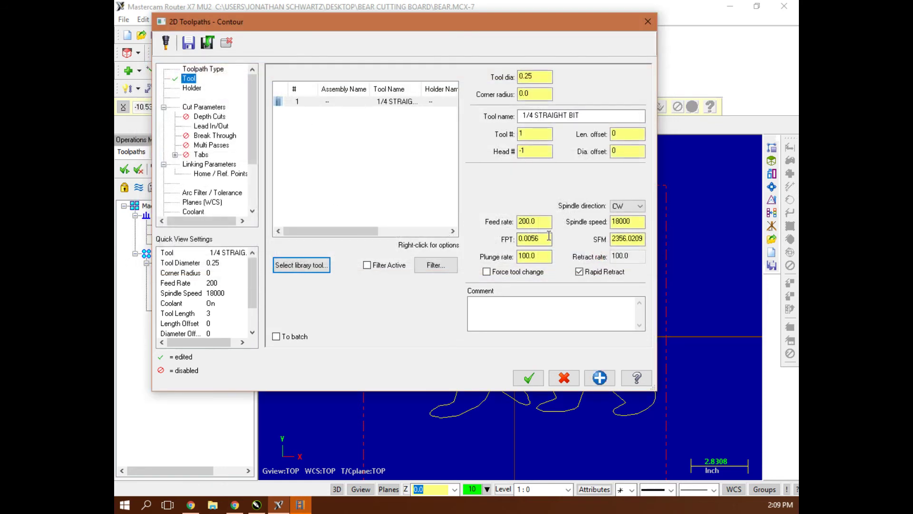
Set the feed rate to 100 and the plunge rate to 50, and apply.
drag(537, 222, 508, 226)
text(100)
drag(537, 256, 520, 257)
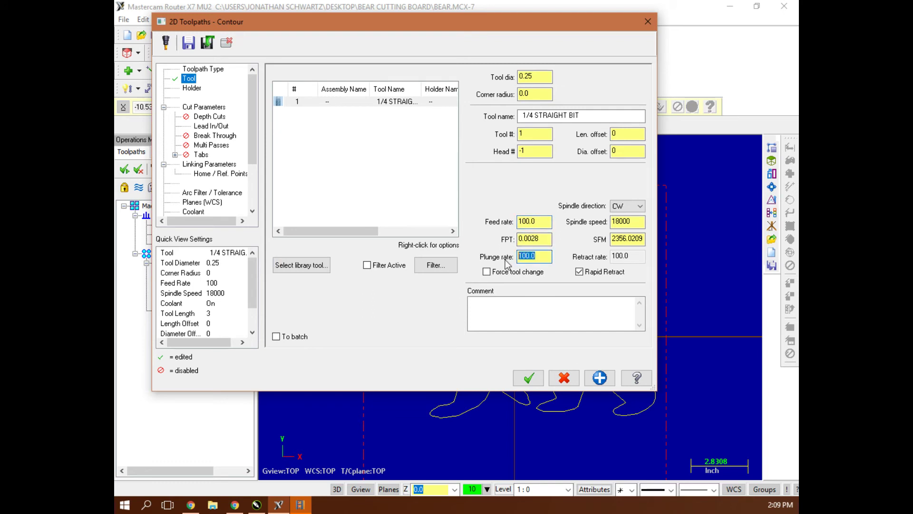
text(50)
click(601, 380)
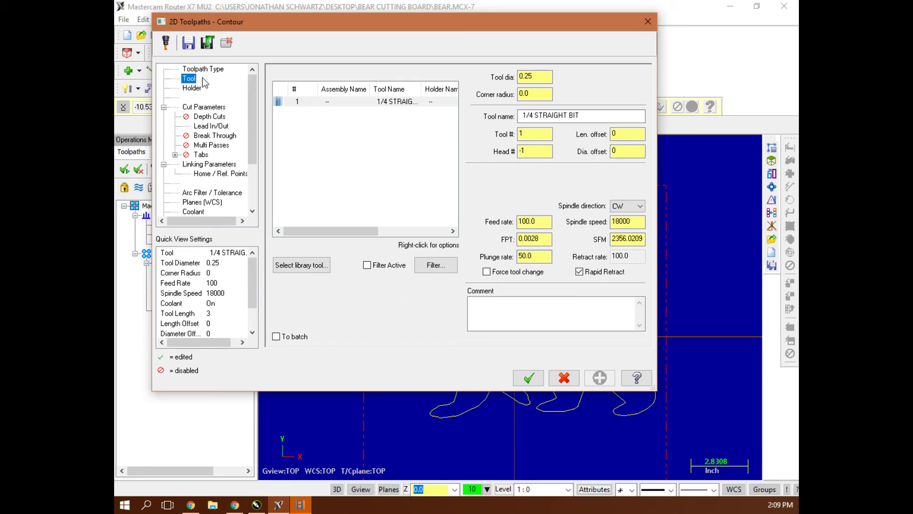
click(192, 88)
Turn on depth cuts with a 0.25 max rough step.
click(202, 107)
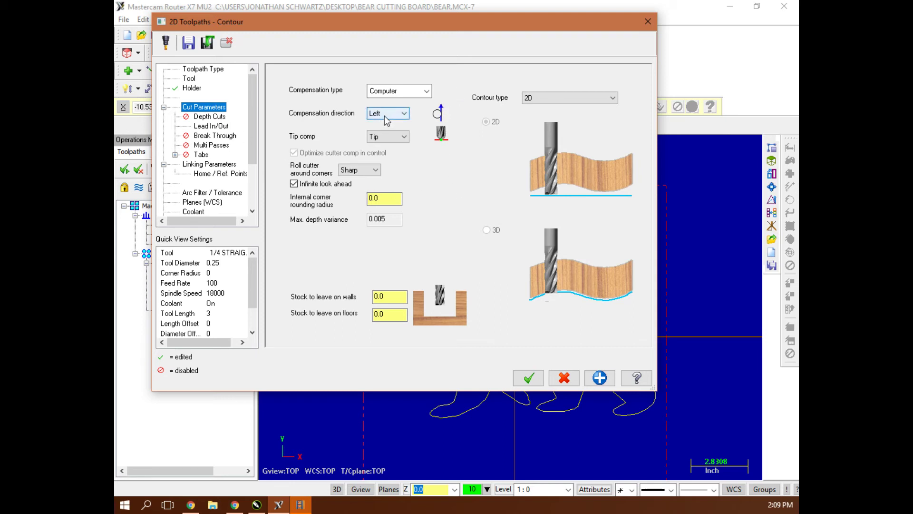
click(210, 118)
click(315, 105)
key(Tab)
key(BackSpace)
text(.25)
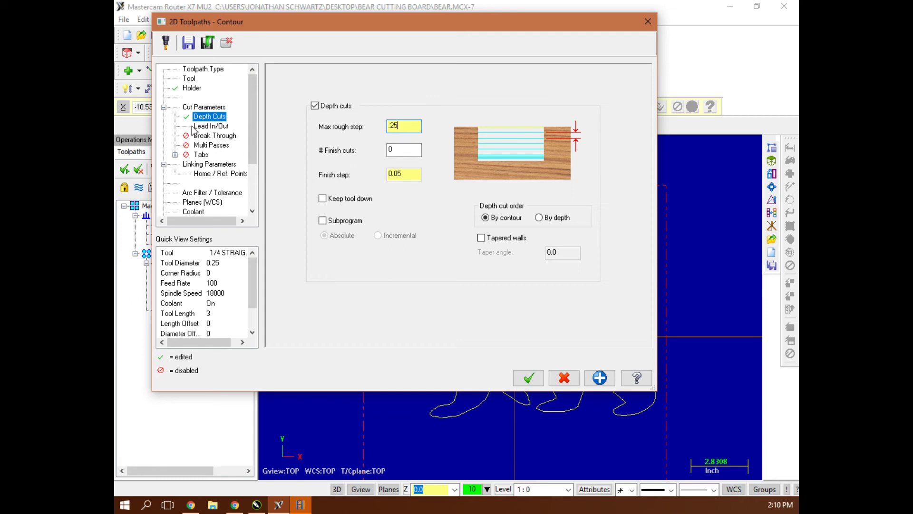
click(599, 378)
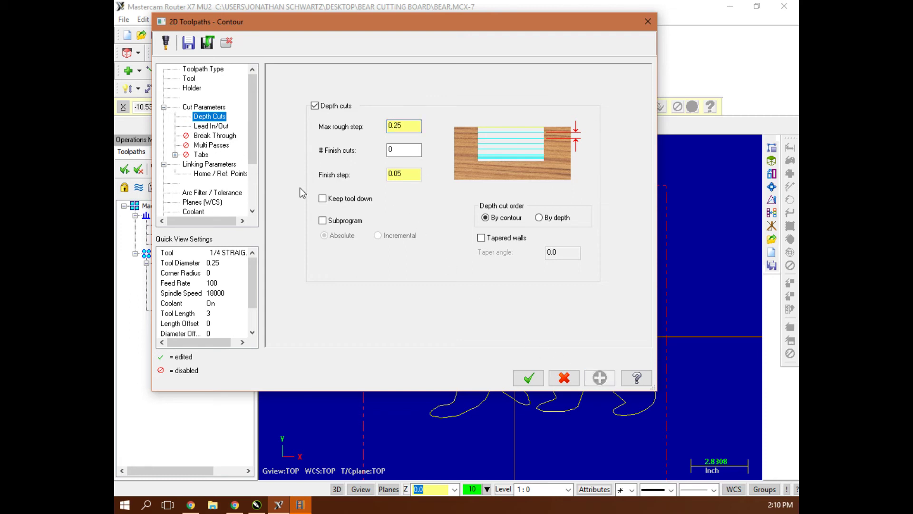
Disable lead in/out and enable automatic tabs on all shapes.
click(215, 126)
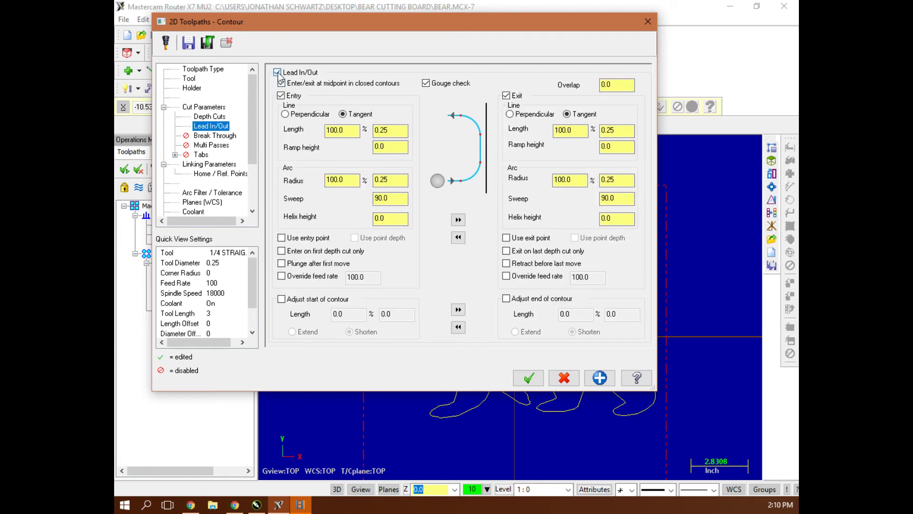
click(278, 73)
click(213, 137)
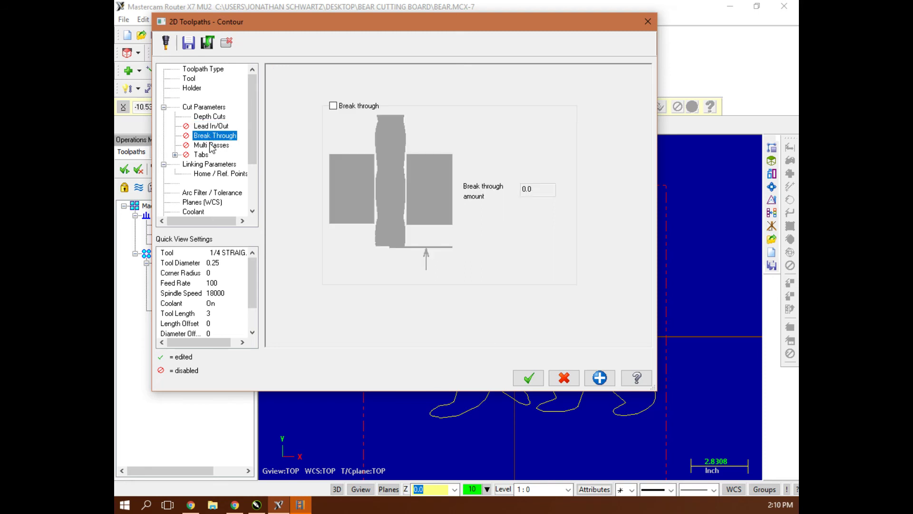
click(211, 145)
click(202, 155)
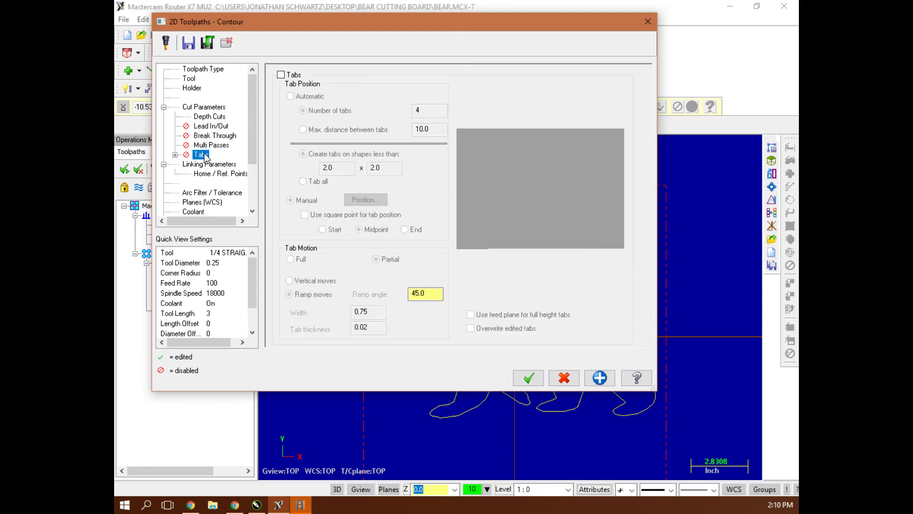
click(280, 75)
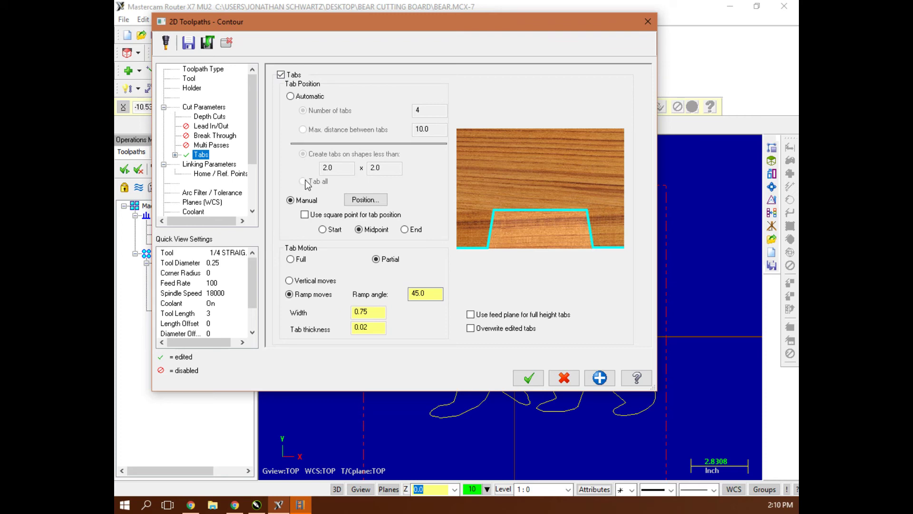
click(291, 97)
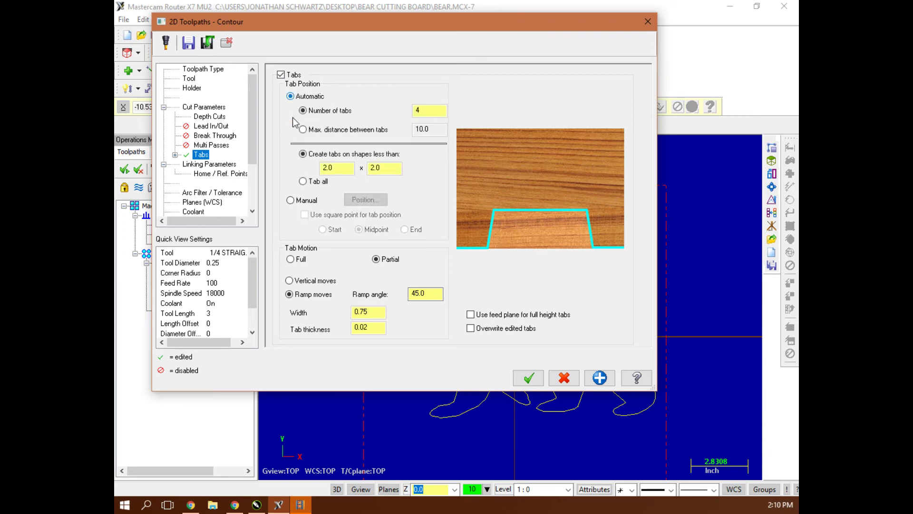
click(303, 182)
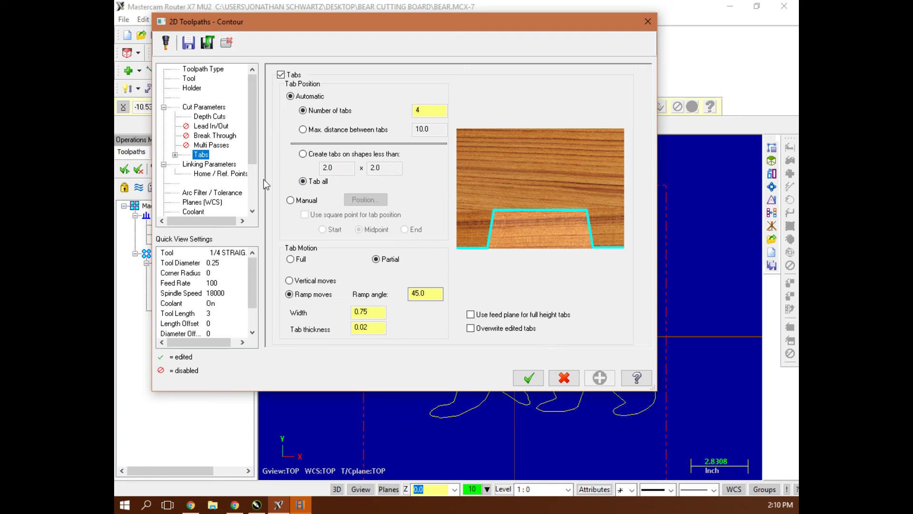
Set the contour depth to absolute -0.75 in Linking Parameters.
click(217, 165)
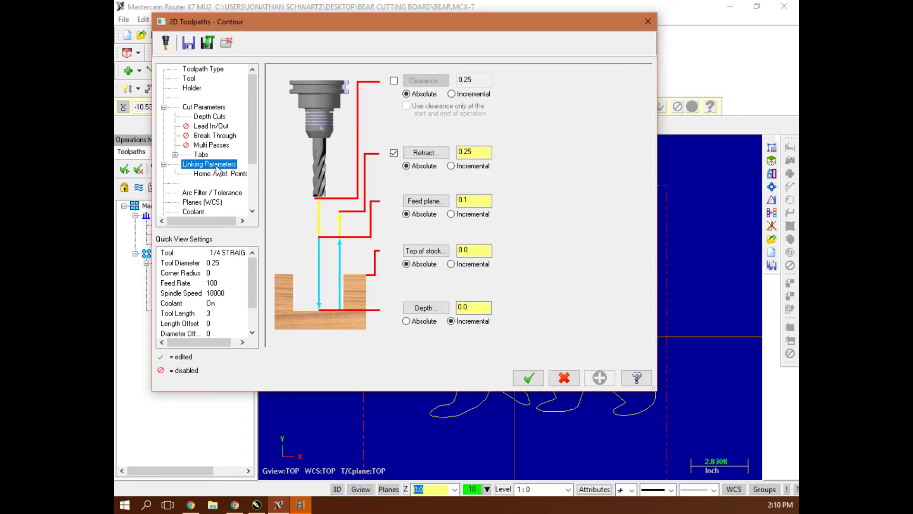
click(406, 321)
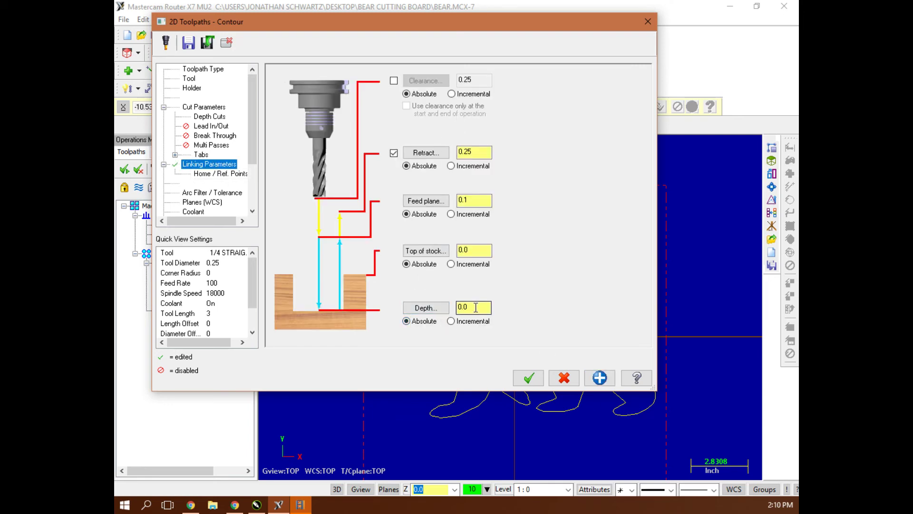
text(-)
text(.75)
Accept the contour settings and send the operation to the simulator for verification.
click(529, 378)
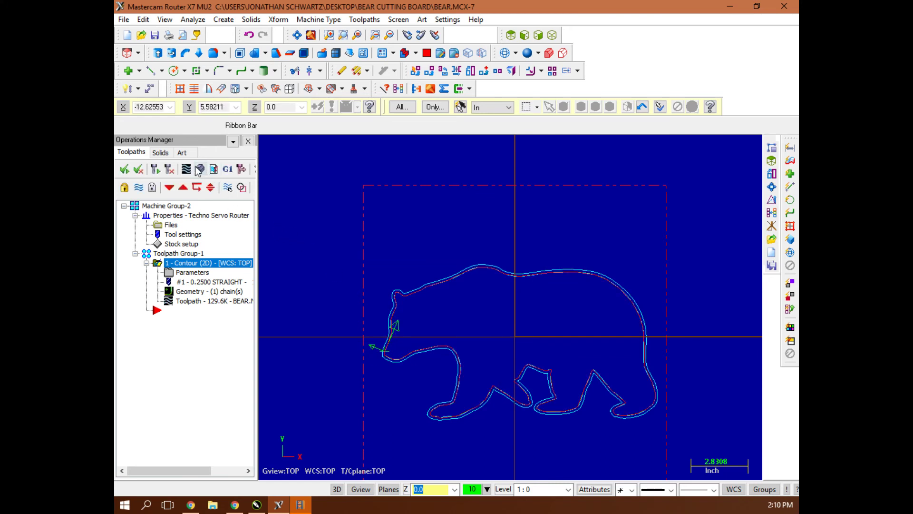
click(199, 170)
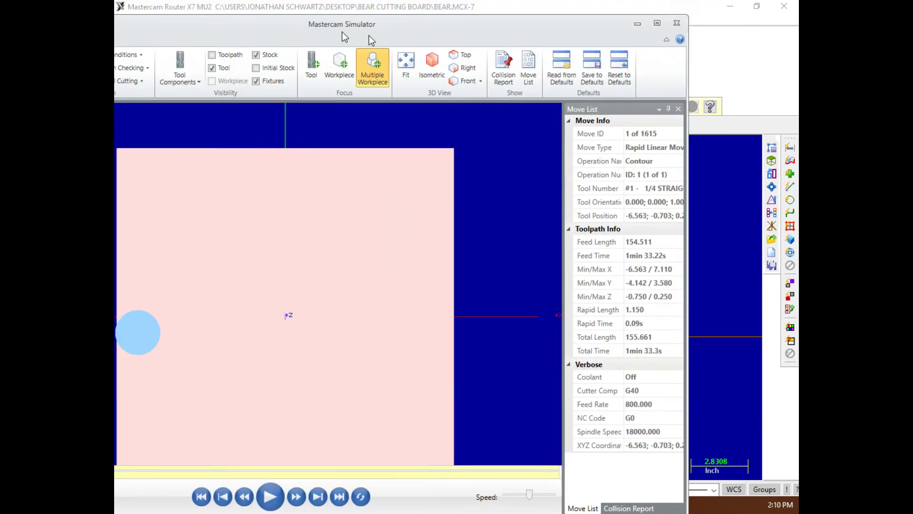
Maximize the simulator, view isometric, play the full cut, and orbit to inspect the tabs.
double_click(512, 8)
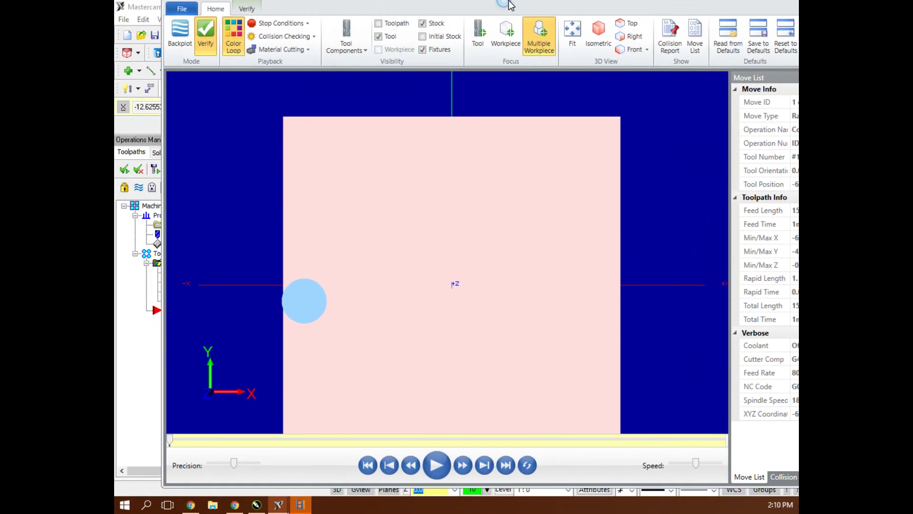
click(768, 7)
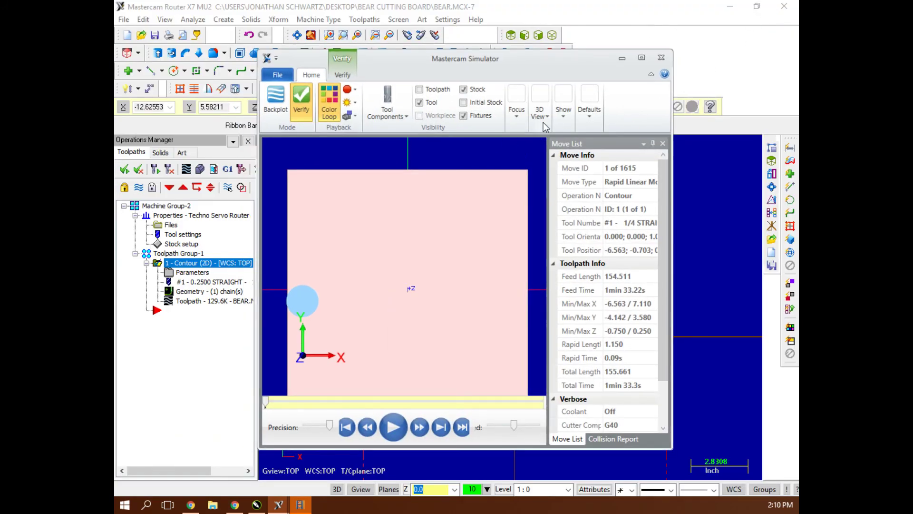
click(641, 58)
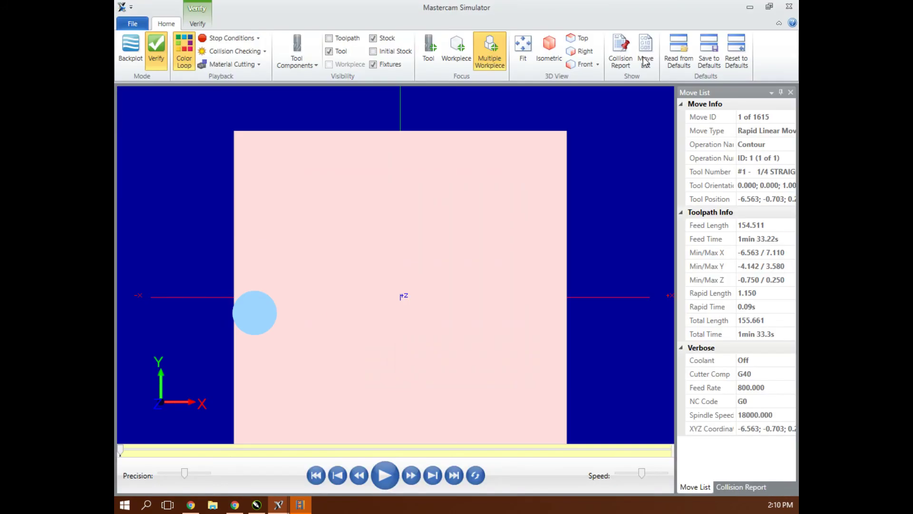
click(549, 47)
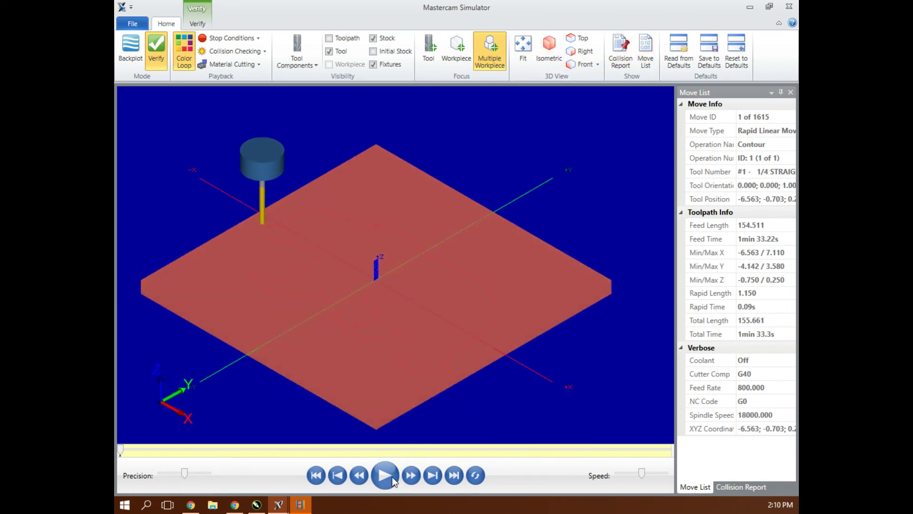
click(385, 475)
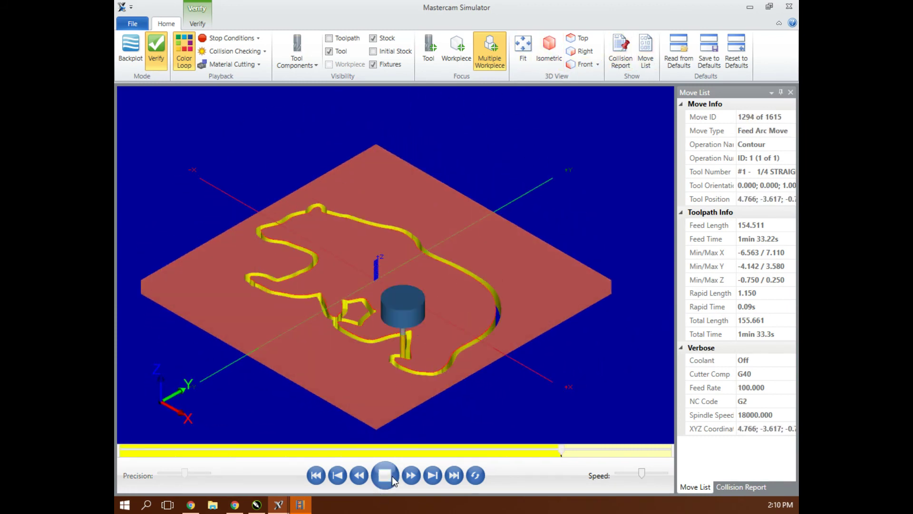
middle_drag(407, 320, 401, 357)
middle_drag(307, 265, 294, 271)
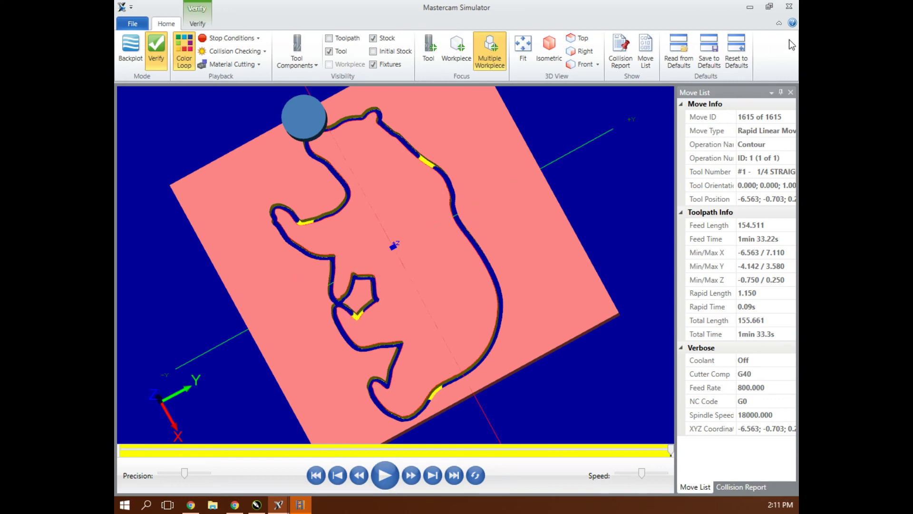
Post the contour operation to BEAR.NC in the Desktop's Bear Cutting Board folder.
click(789, 6)
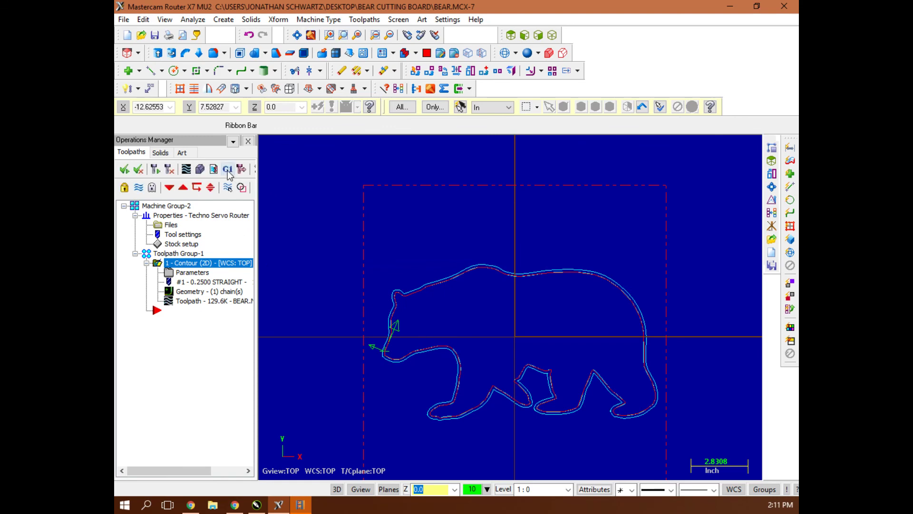
click(228, 169)
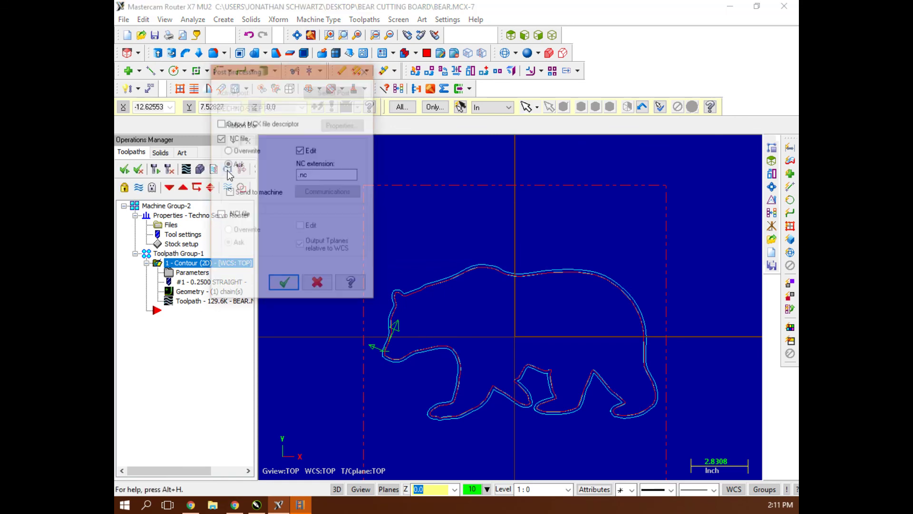
click(284, 286)
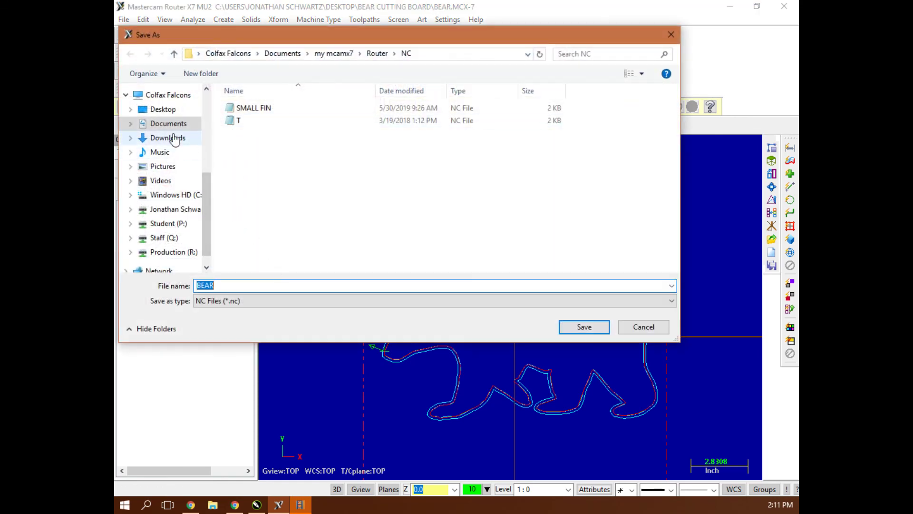
click(163, 110)
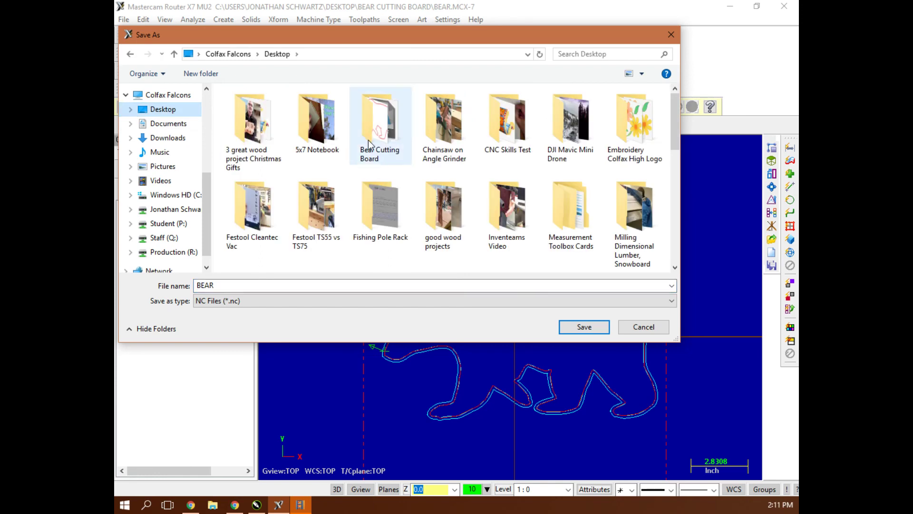
double_click(370, 142)
click(586, 327)
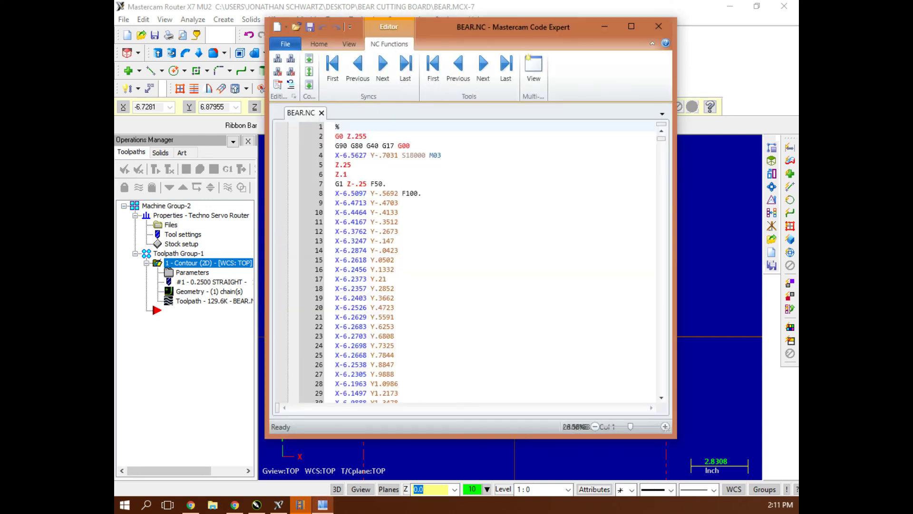
Scroll through the BEAR.NC G-code, close Code Expert, and zoom out on the stock.
scroll(471, 232, down, 9)
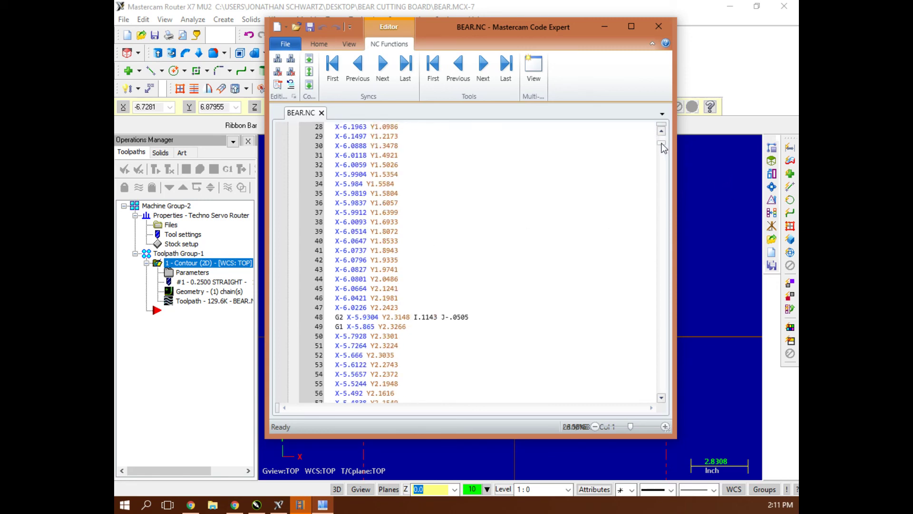
drag(662, 143, 672, 290)
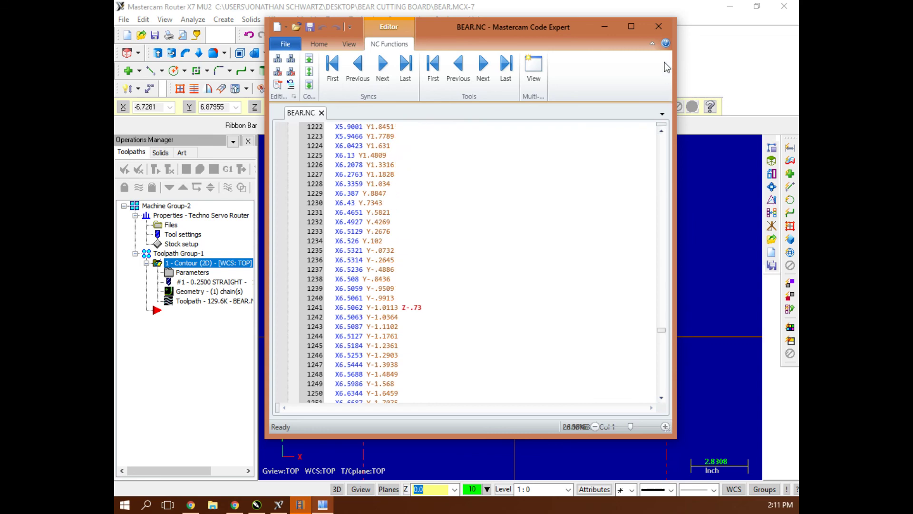
click(659, 28)
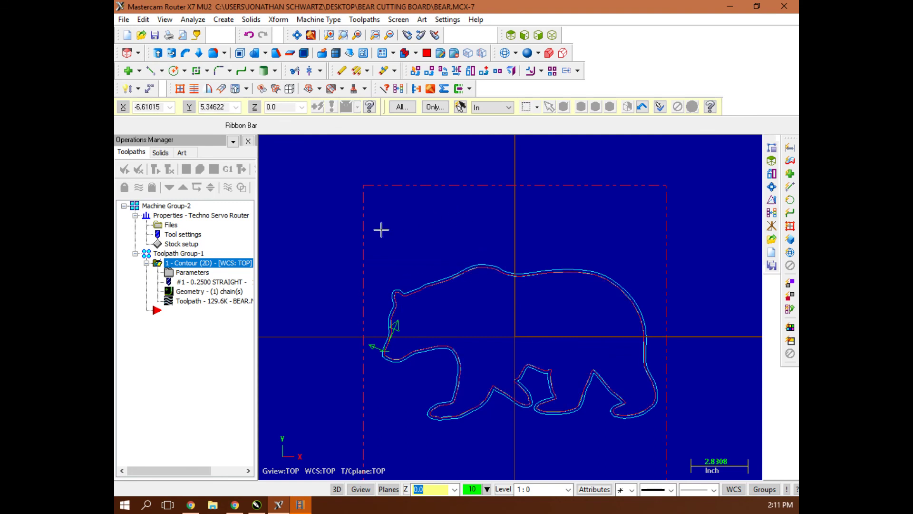
scroll(373, 233, down, 1)
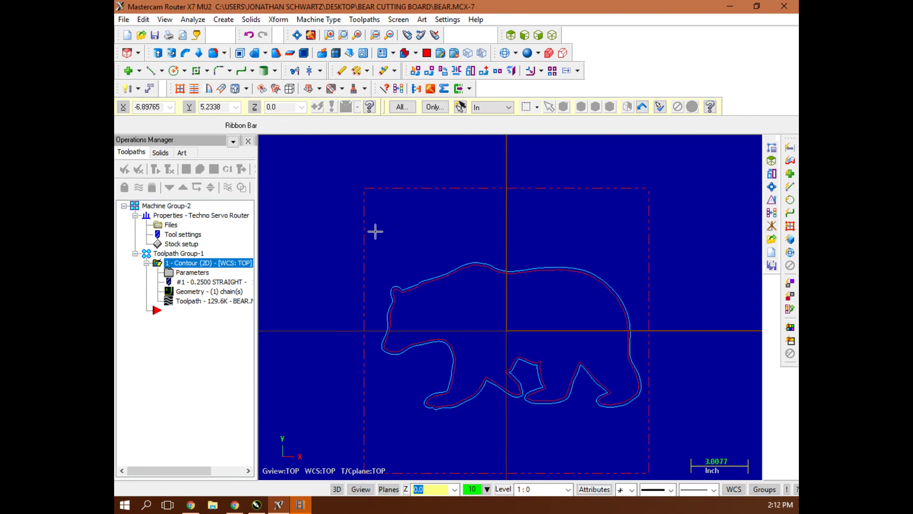